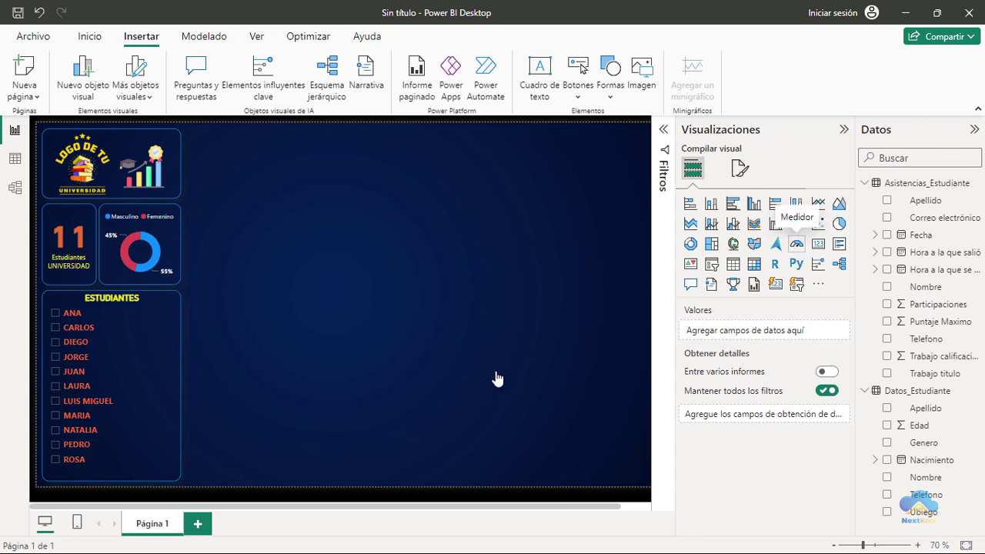
Step: Add a gauge beside the student list showing Participaciones (94) against Puntaje Maximo (166)
left_click_drag(494, 392, 495, 378)
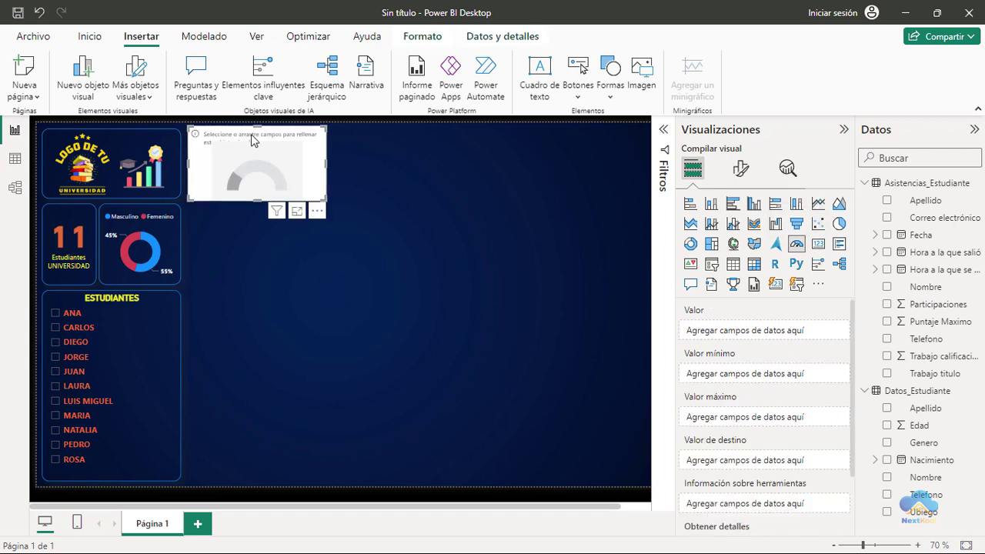
left_click_drag(251, 134, 260, 397)
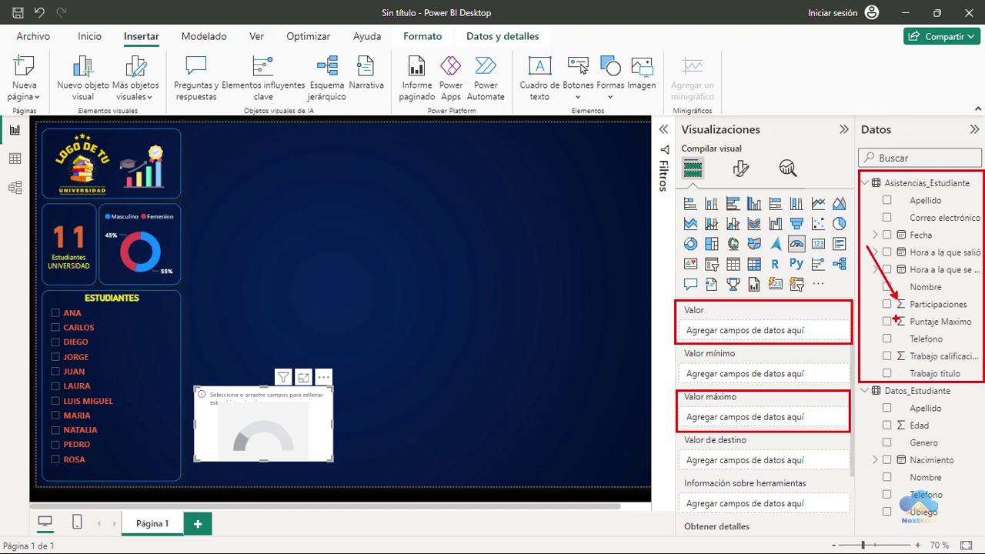
left_click_drag(895, 325, 866, 400)
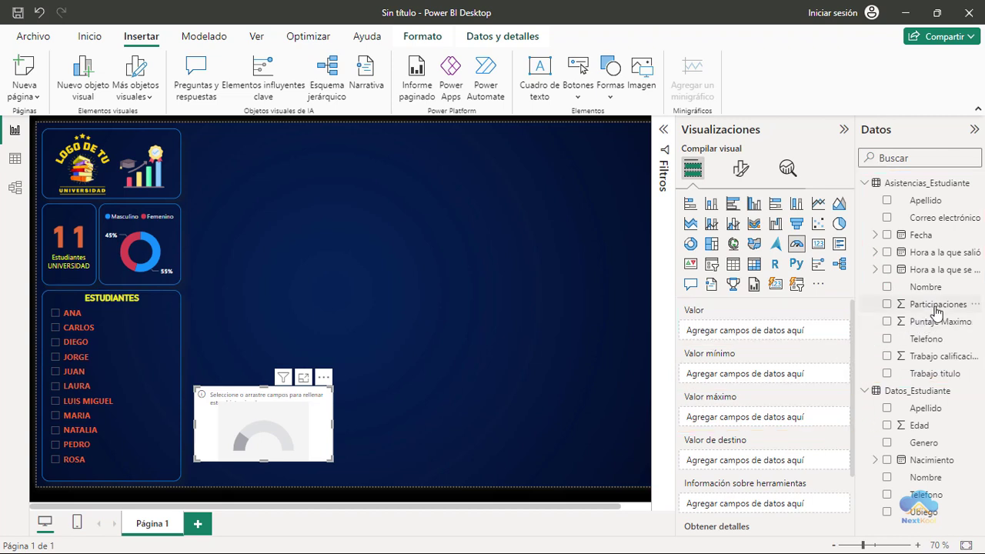
left_click_drag(935, 305, 745, 338)
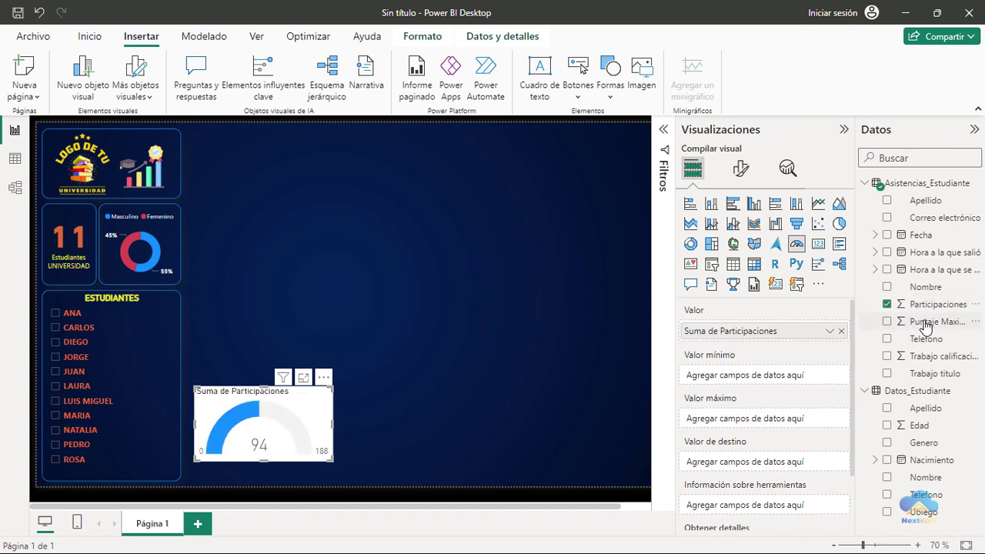
left_click_drag(927, 322, 754, 424)
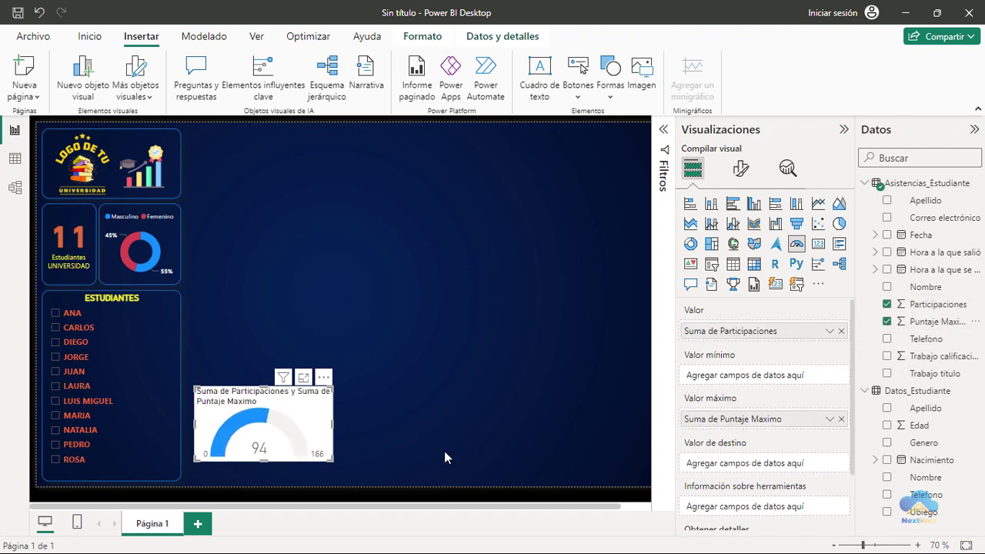
left_click(123, 494)
Step: Copy the student list's dark styling and yellow title onto the gauge, then enlarge it
left_click(157, 475)
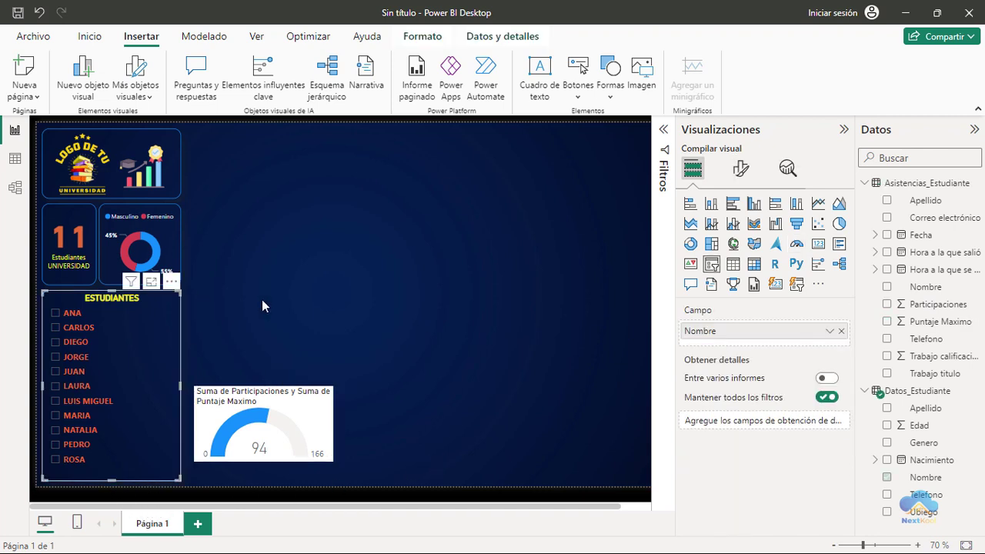
left_click(93, 44)
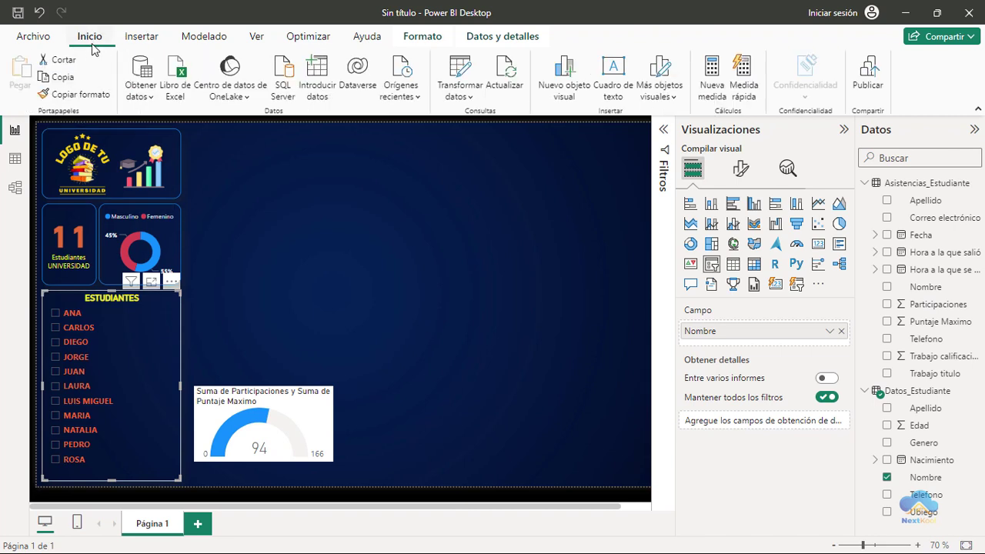
left_click(77, 94)
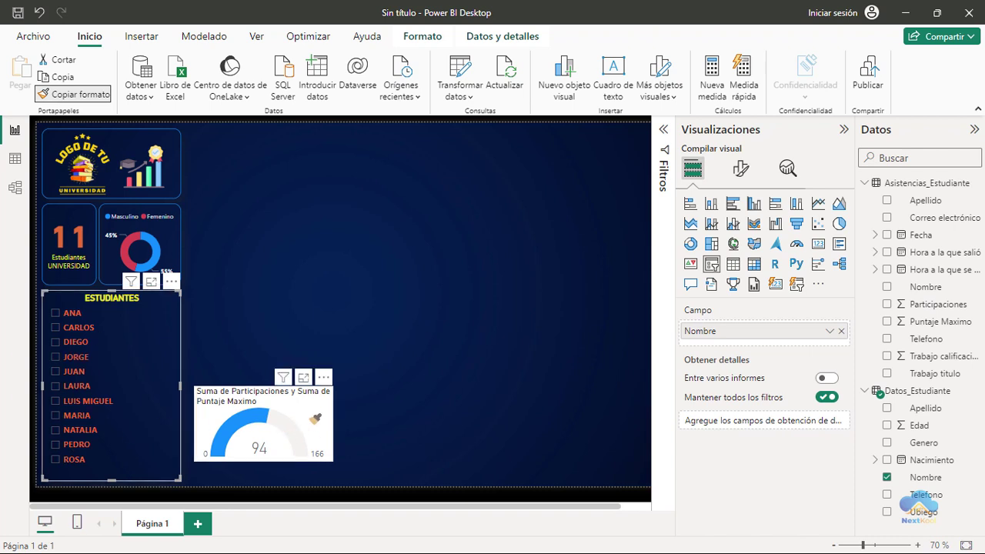
left_click(316, 418)
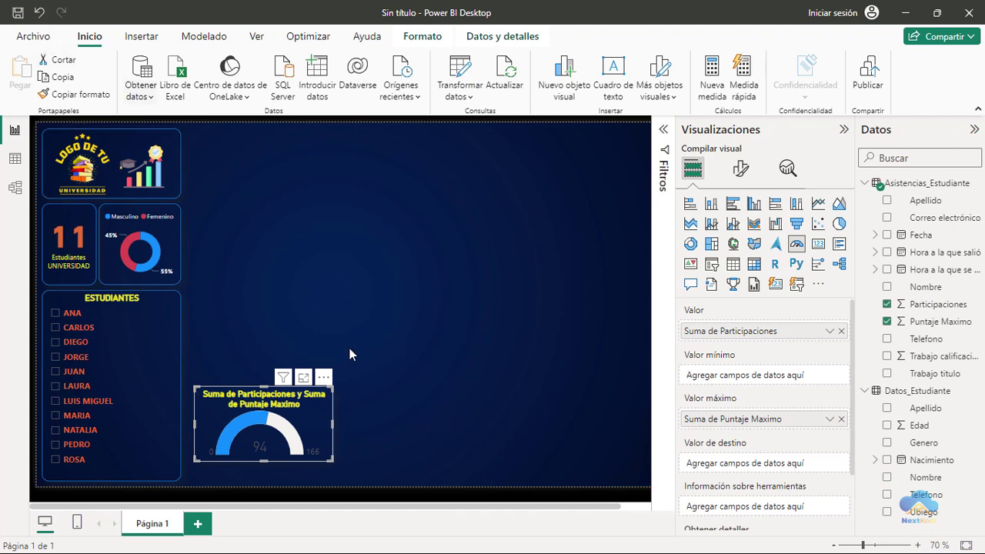
left_click_drag(333, 386, 447, 325)
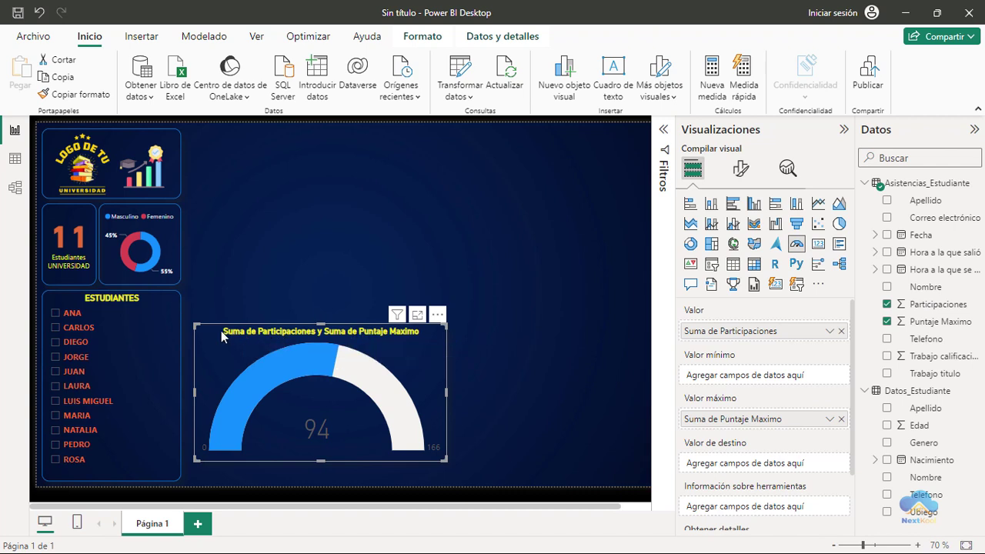
Step: Set the gauge title to PARTICIPACIONES and raise its top edge level with the student list
left_click(741, 167)
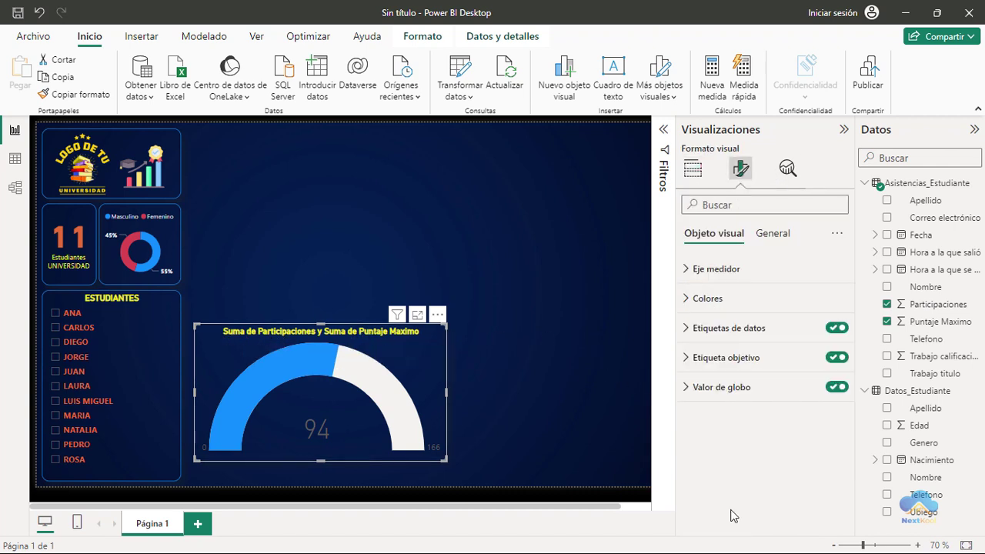
left_click(769, 236)
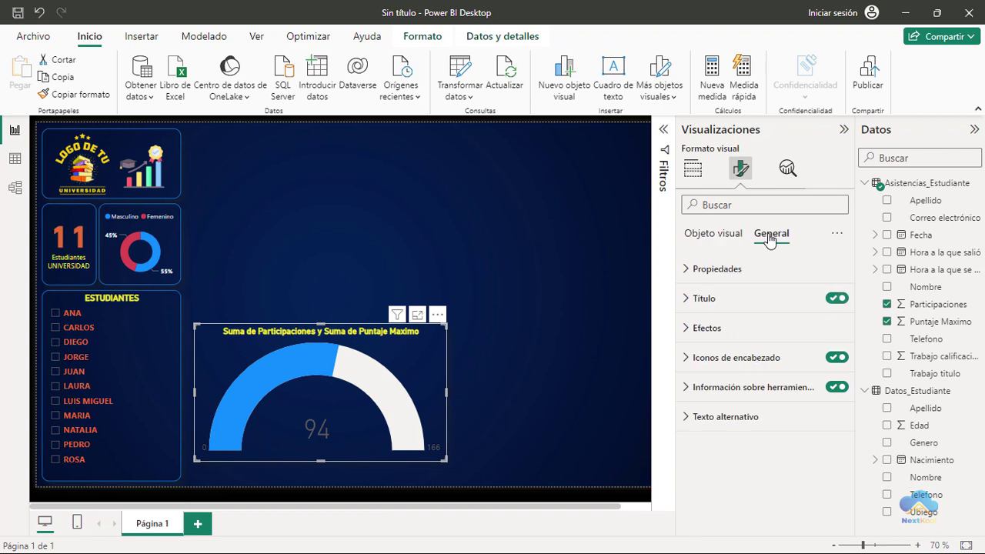
left_click(688, 306)
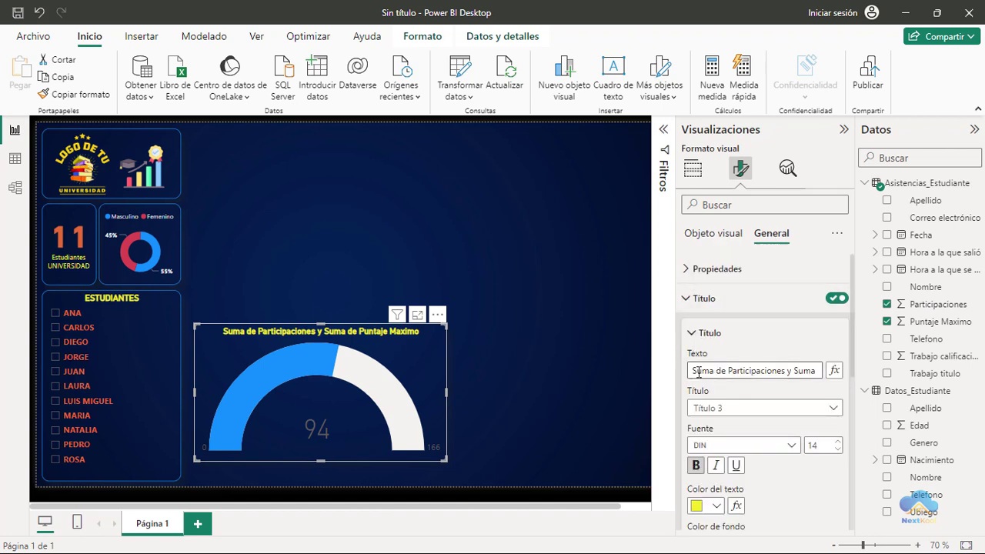
left_click_drag(695, 371, 867, 368)
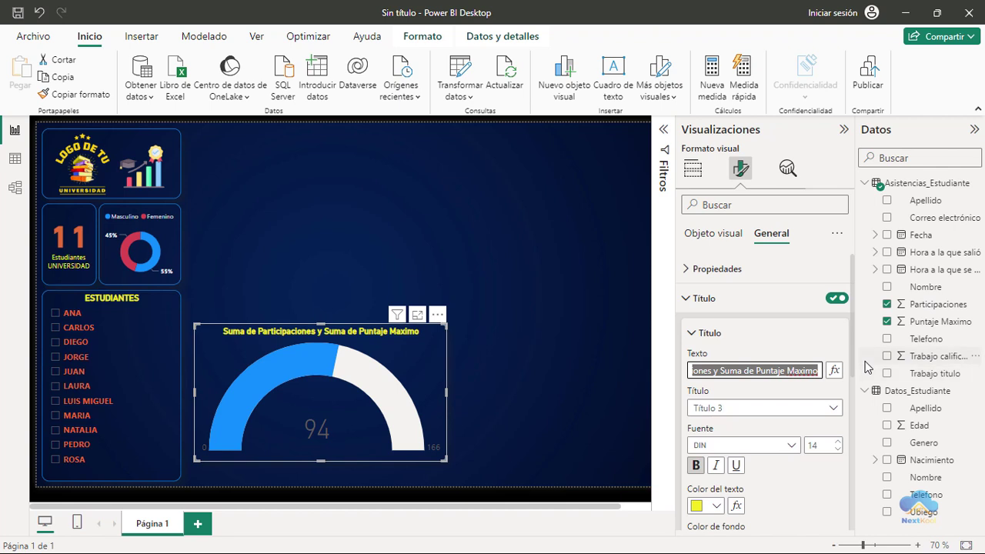
key("BackSpace")
type("PARTICIPACIONES")
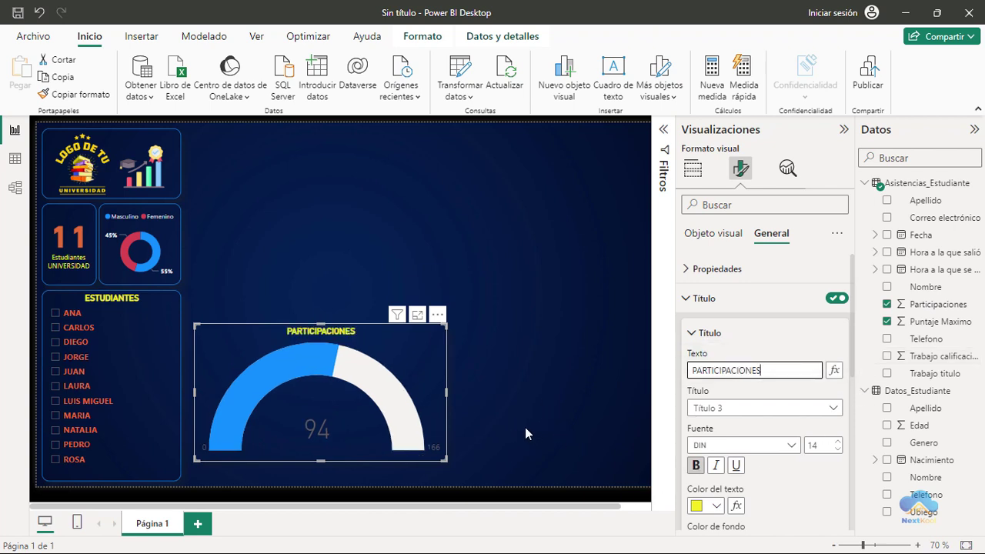
left_click_drag(321, 324, 326, 310)
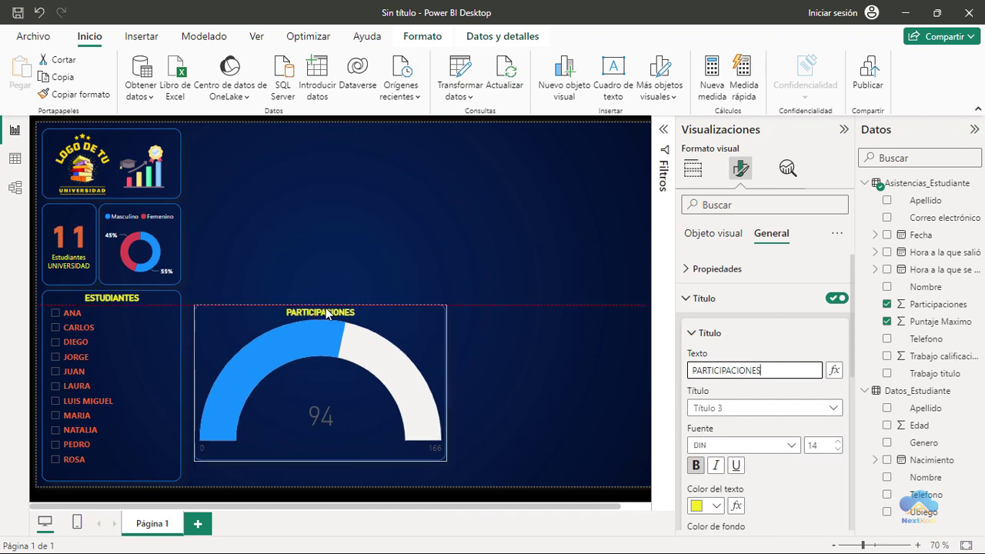
Step: Hide the gauge's central 94 value, keeping the 0 and 166 labels visible
left_click(708, 297)
left_click(709, 235)
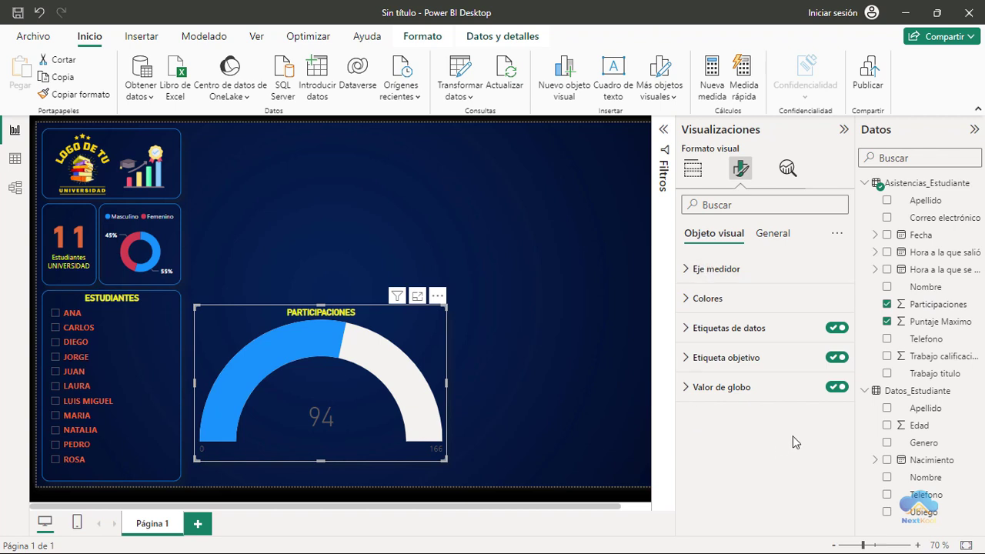
left_click(835, 389)
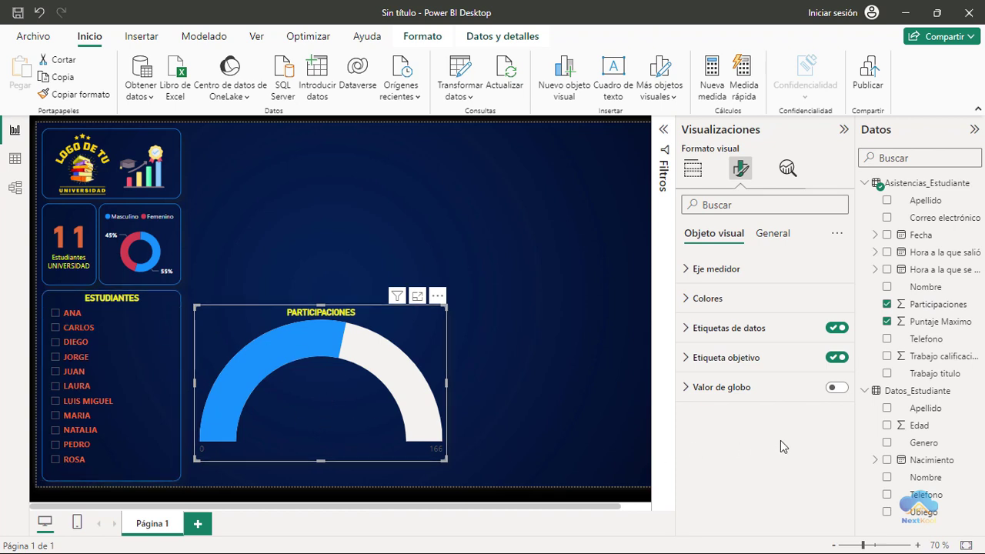
left_click(837, 330)
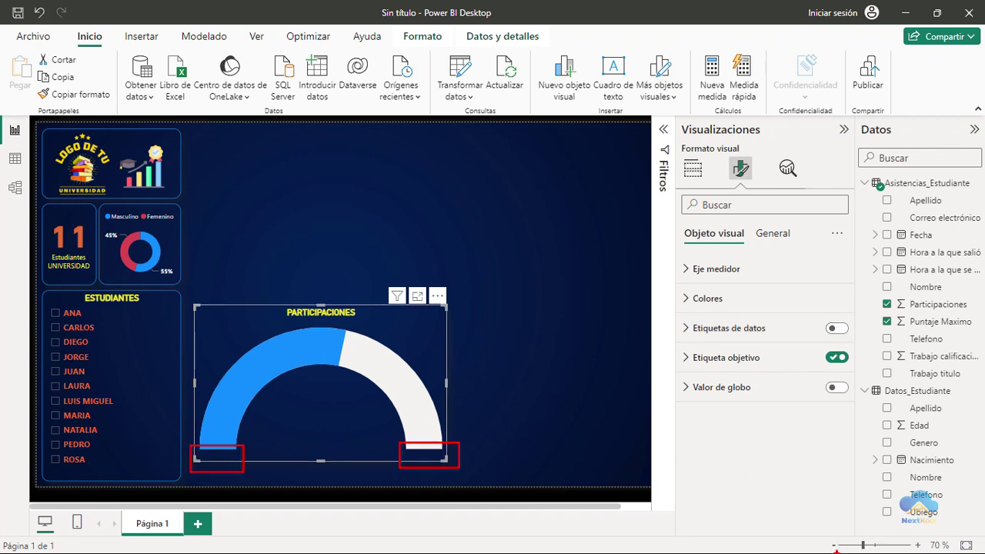
left_click(837, 329)
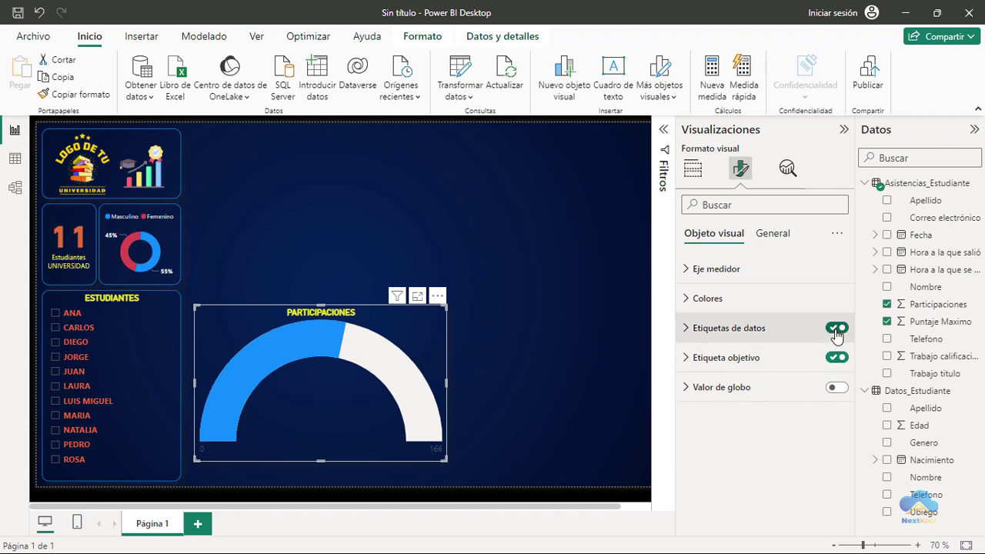
Step: Make the gauge's 0 and 166 data labels white, size 15 and bold
left_click(690, 334)
scroll(723, 385, "down", 3)
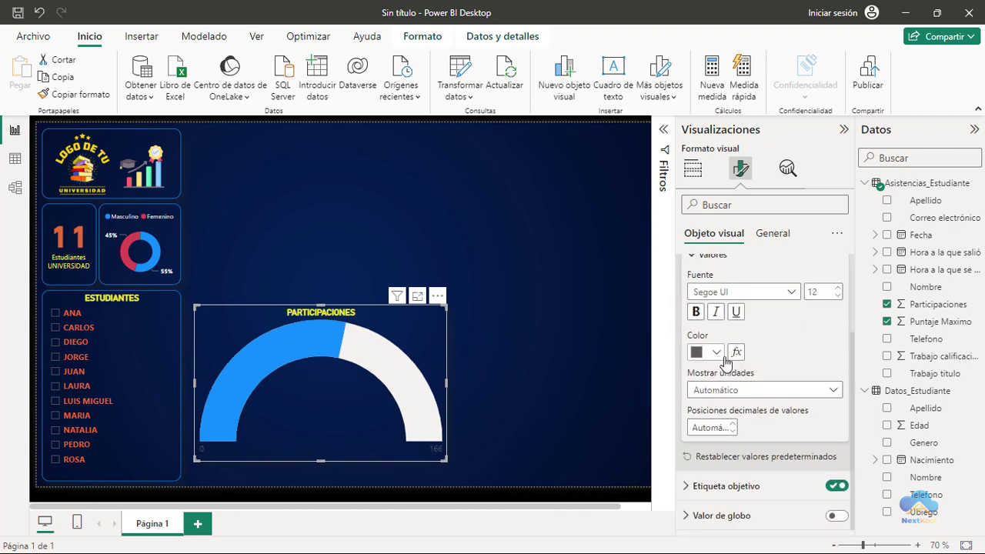
left_click(718, 355)
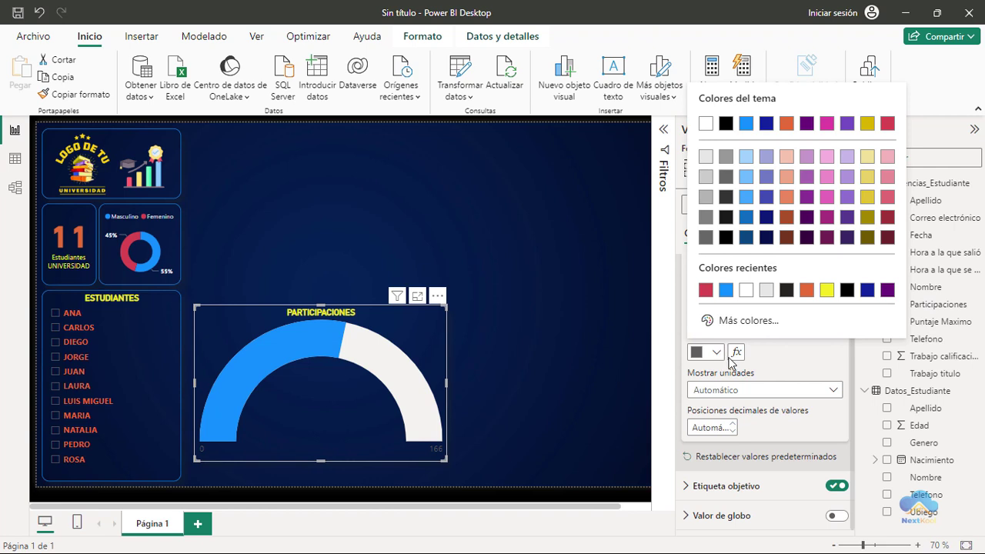
left_click(746, 291)
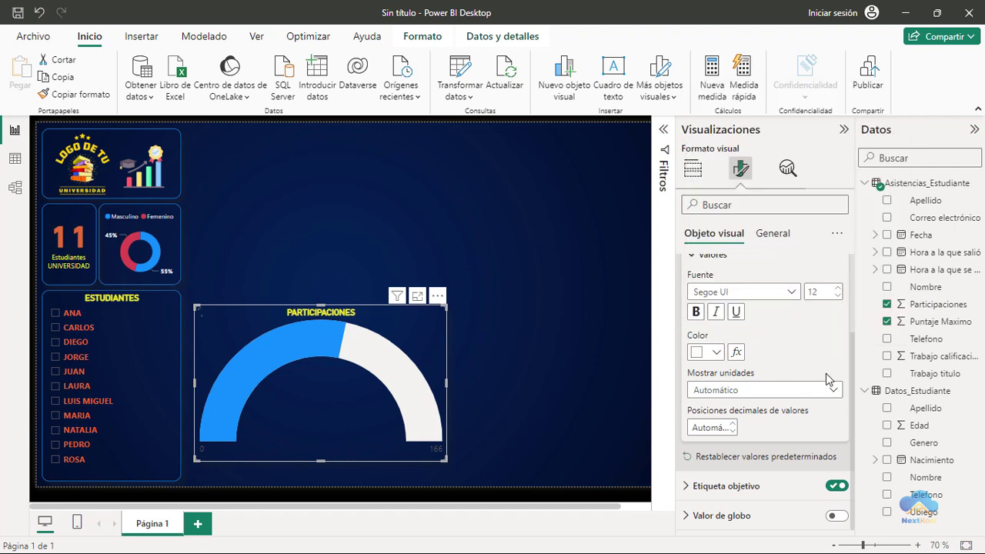
left_click(838, 289)
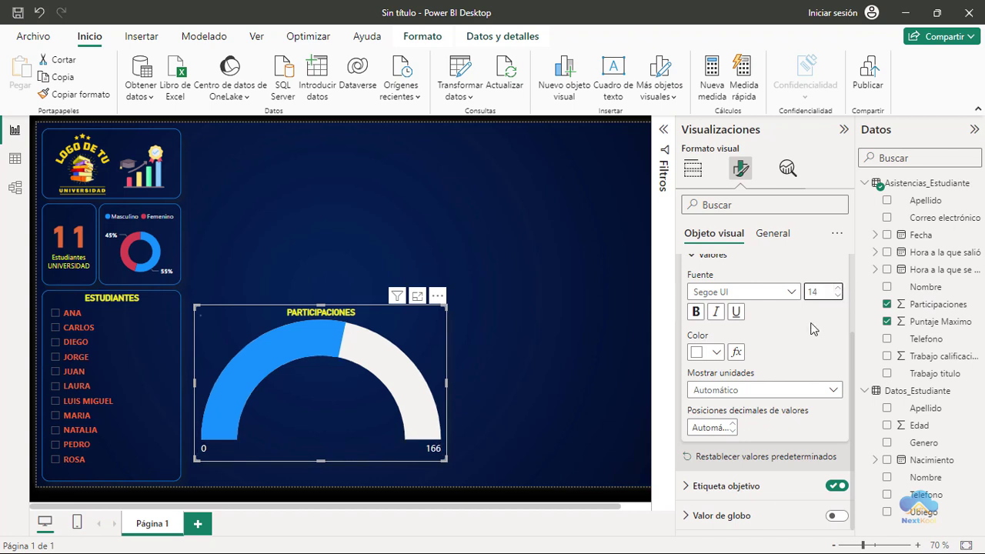
left_click(696, 312)
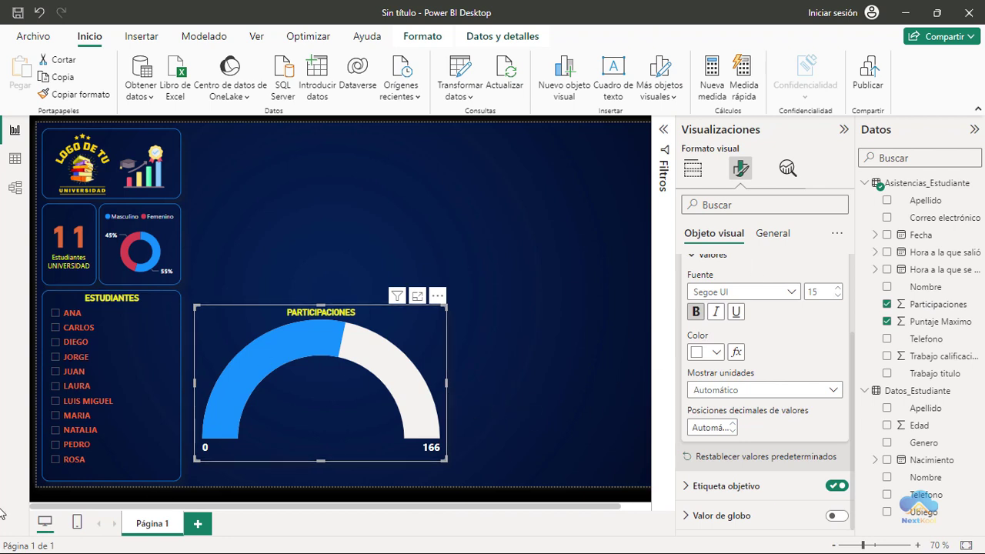
Step: Resize the gauge to 241 high by 360 wide and move it level with the student list's bottom
left_click(771, 234)
left_click(733, 268)
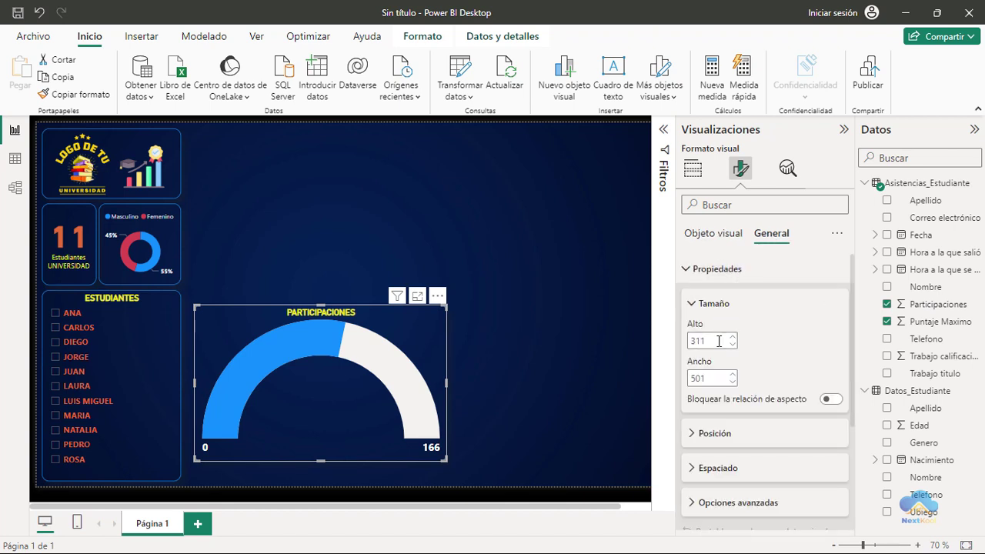
left_click(708, 340)
double_click(697, 341)
type("241")
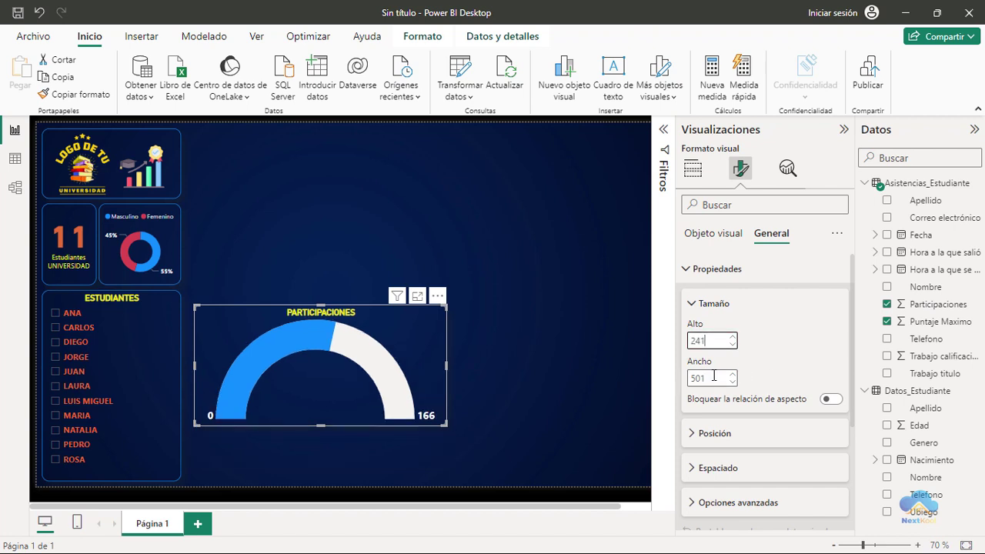
double_click(714, 376)
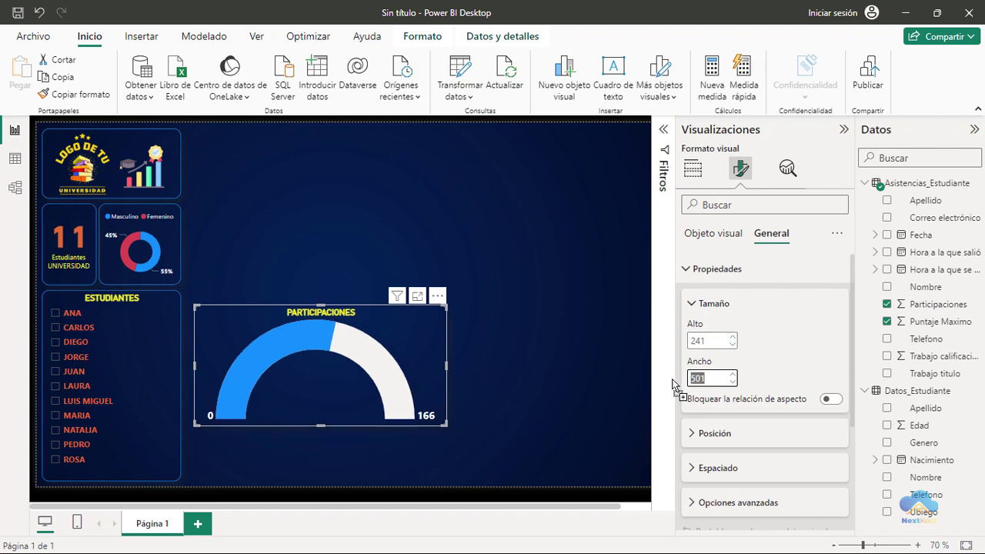
type("360")
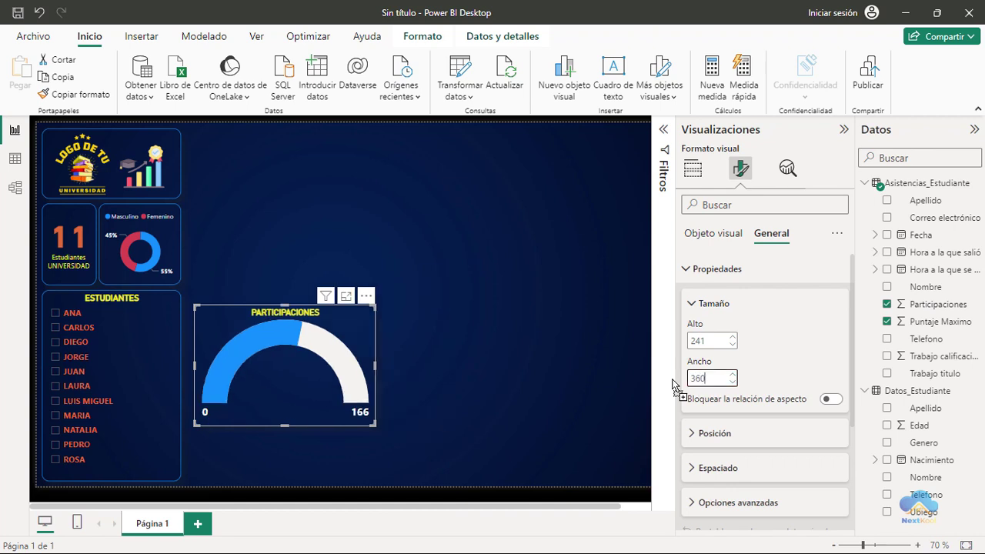
key("Tab")
left_click_drag(371, 300, 363, 344)
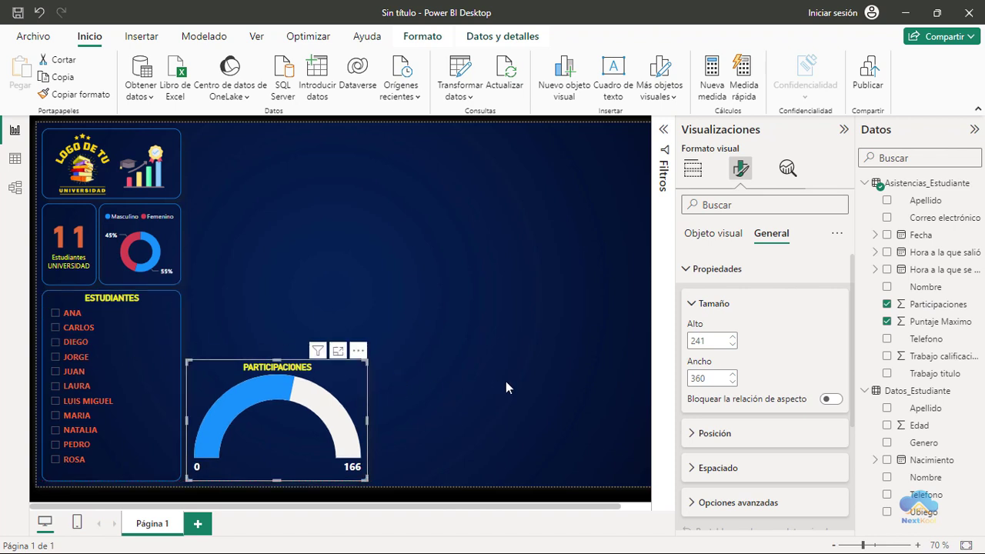
key("Escape")
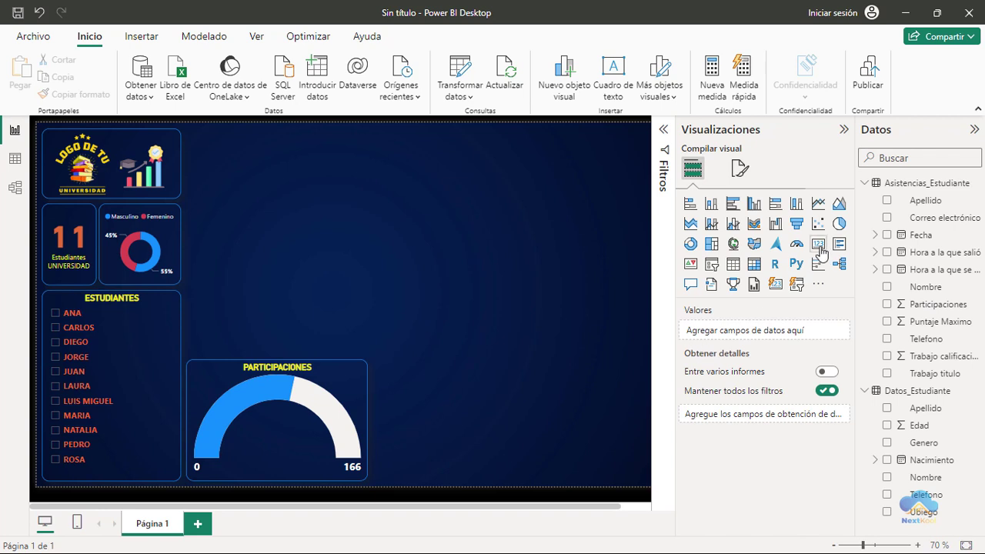
Step: Add a card near the canvas centre showing Suma de Participaciones (94)
left_click(818, 246)
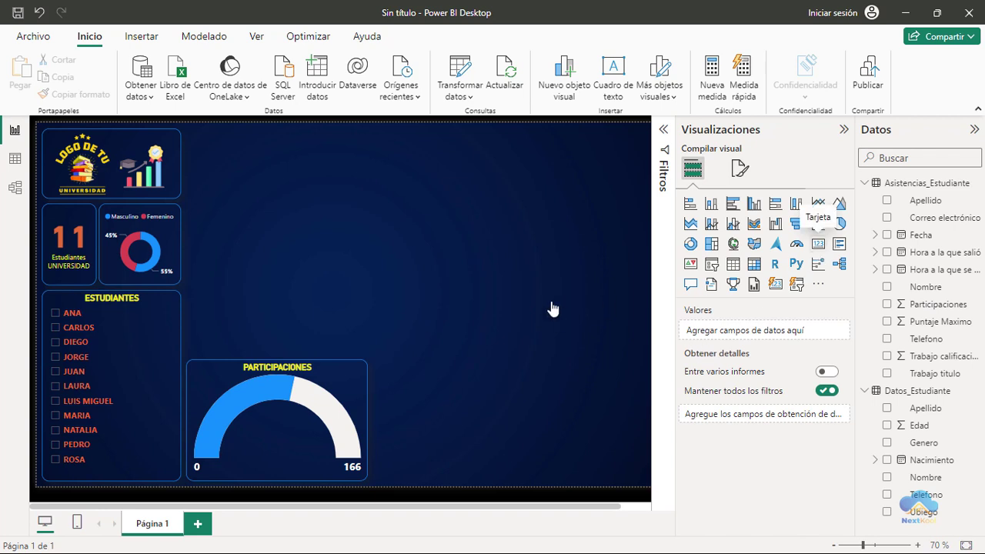
left_click_drag(278, 145, 434, 234)
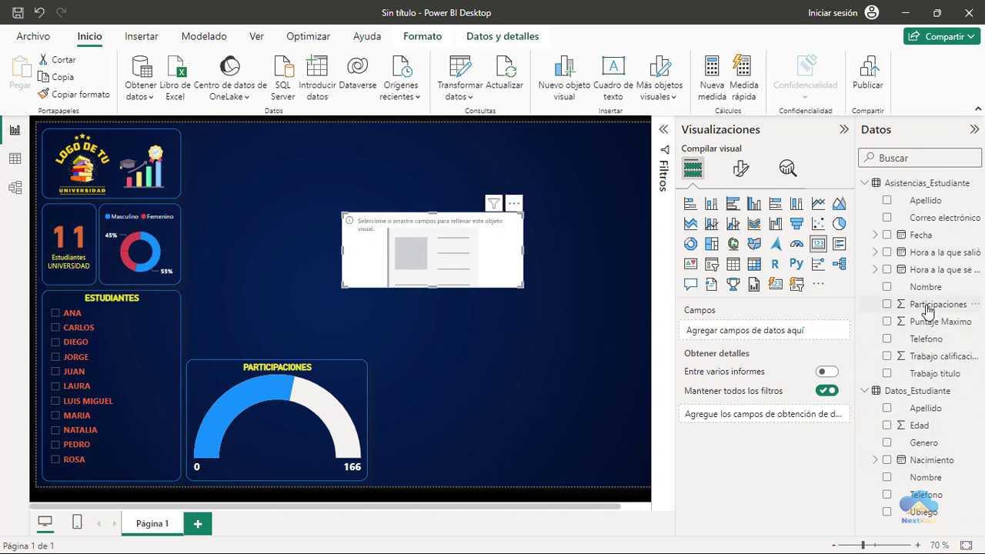
mouse_move(928, 306)
left_mouse_down()
mouse_move(816, 305)
mouse_move(456, 260)
left_mouse_up()
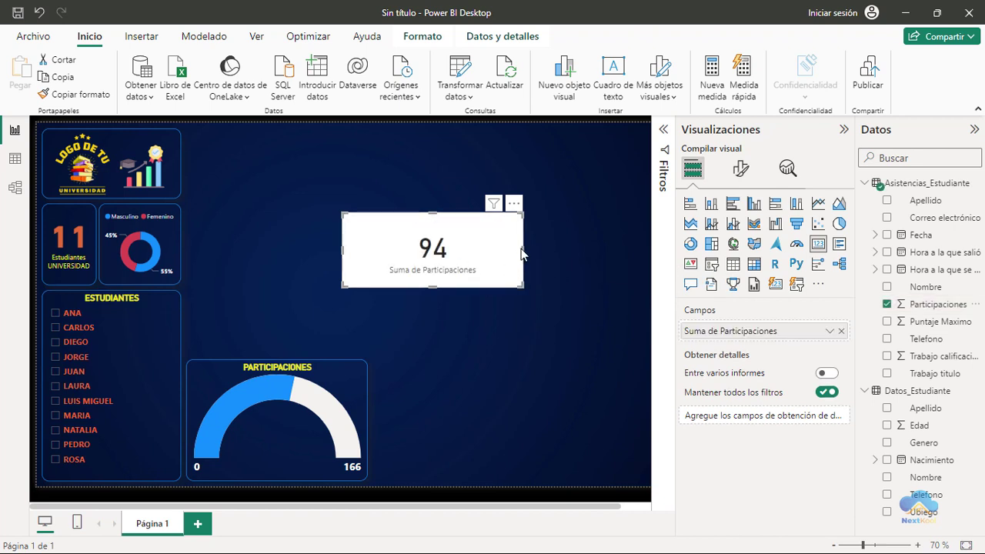
Step: Turn off the card's white background in its Effects settings
left_click(740, 169)
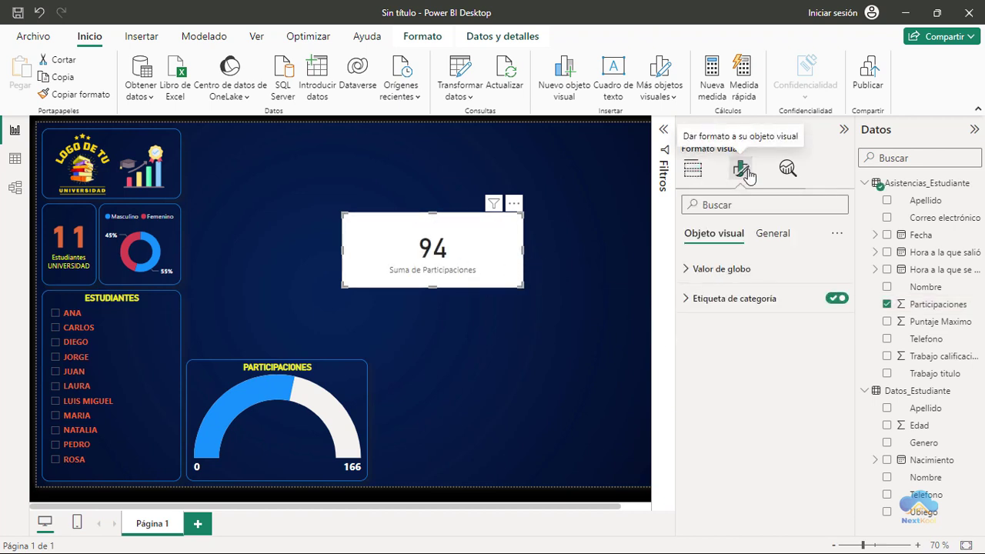
left_click(773, 237)
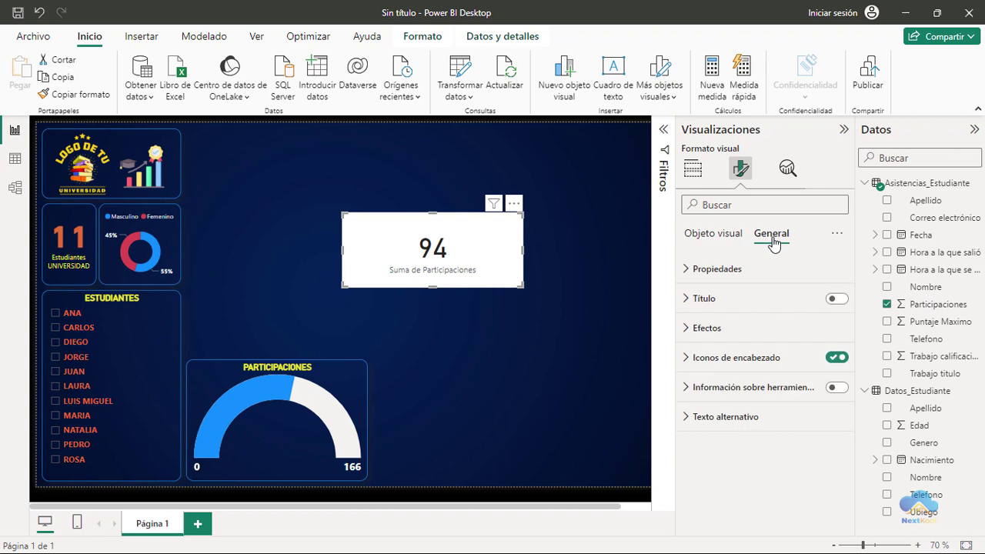
left_click(704, 336)
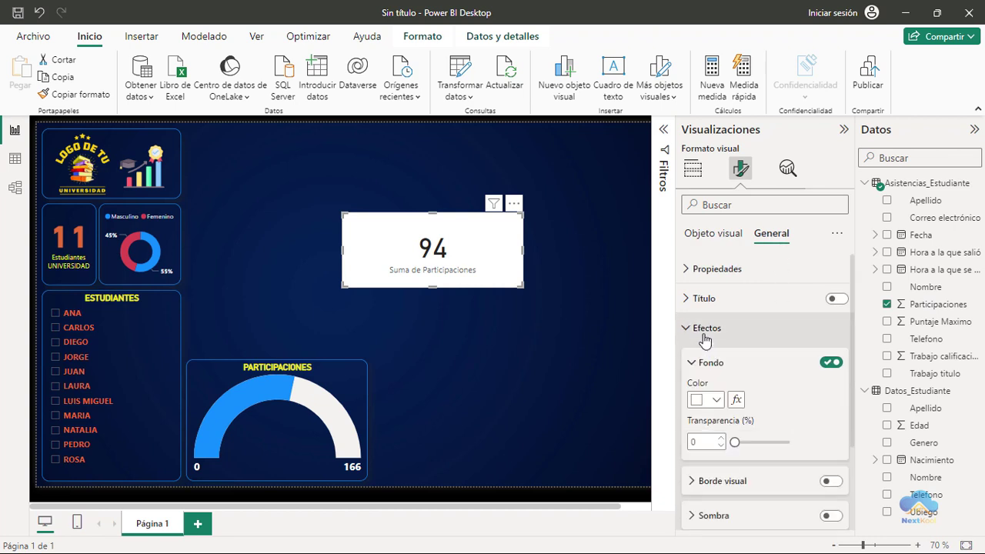
left_click(830, 367)
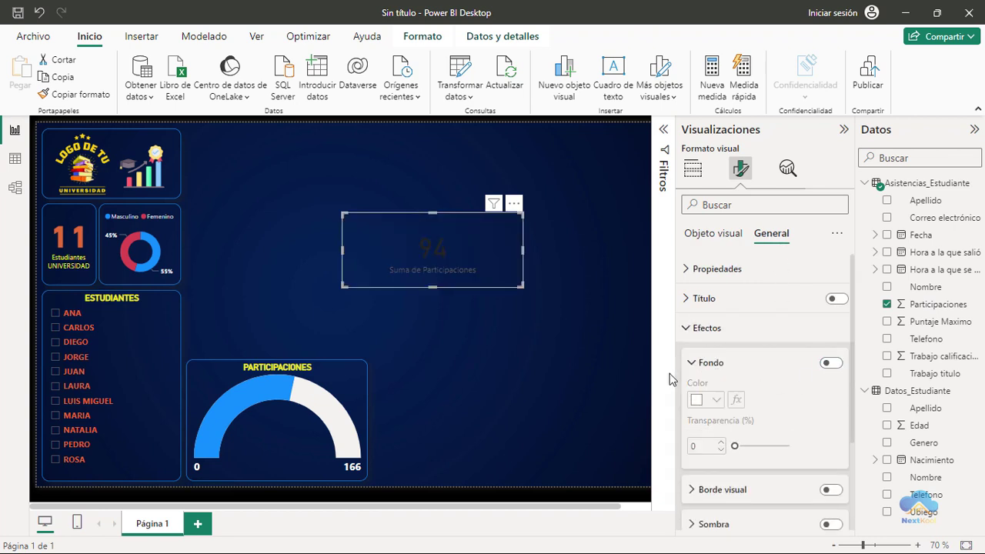
left_click(683, 328)
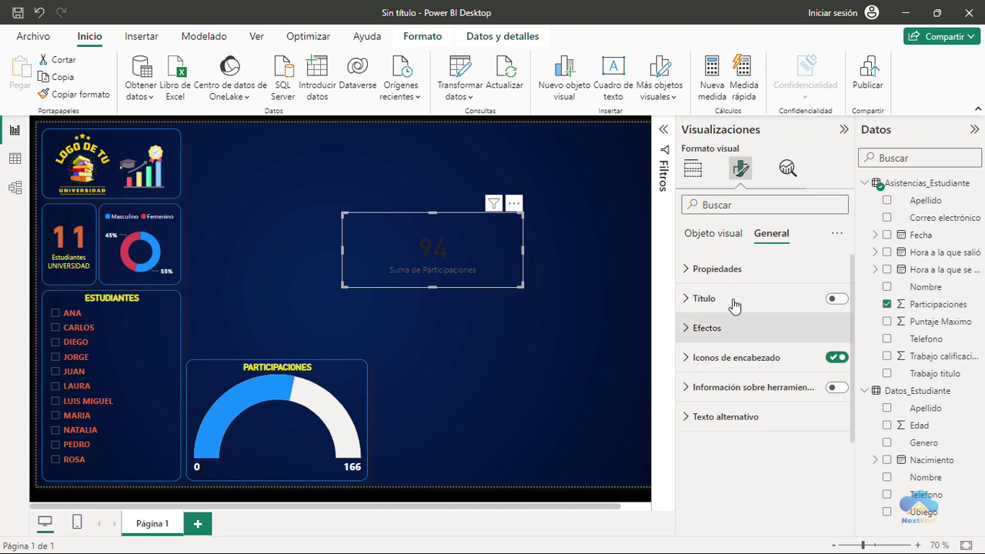
left_click(714, 238)
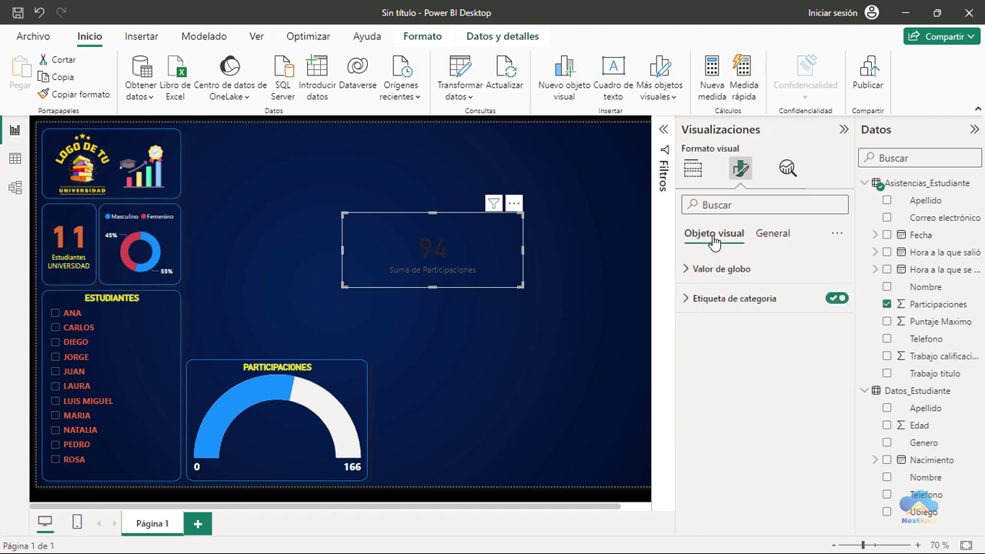
Step: Make the card's 94 value blue, bold and font size 55
left_click(685, 270)
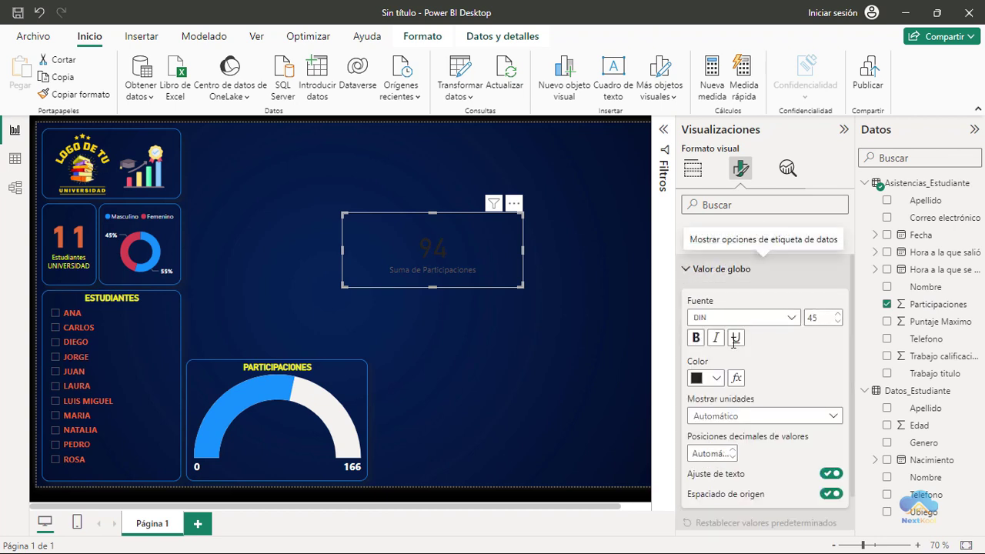
left_click(717, 379)
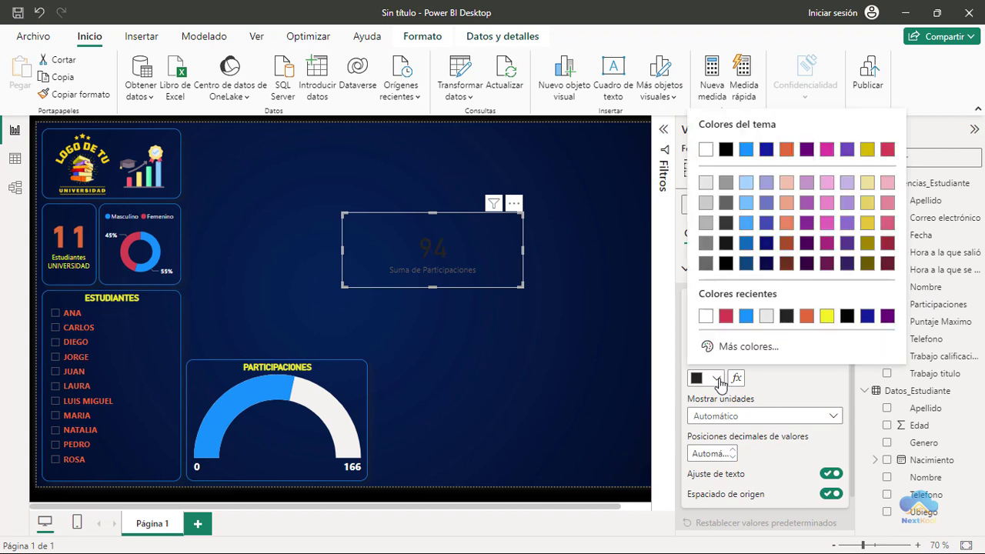
left_click(745, 322)
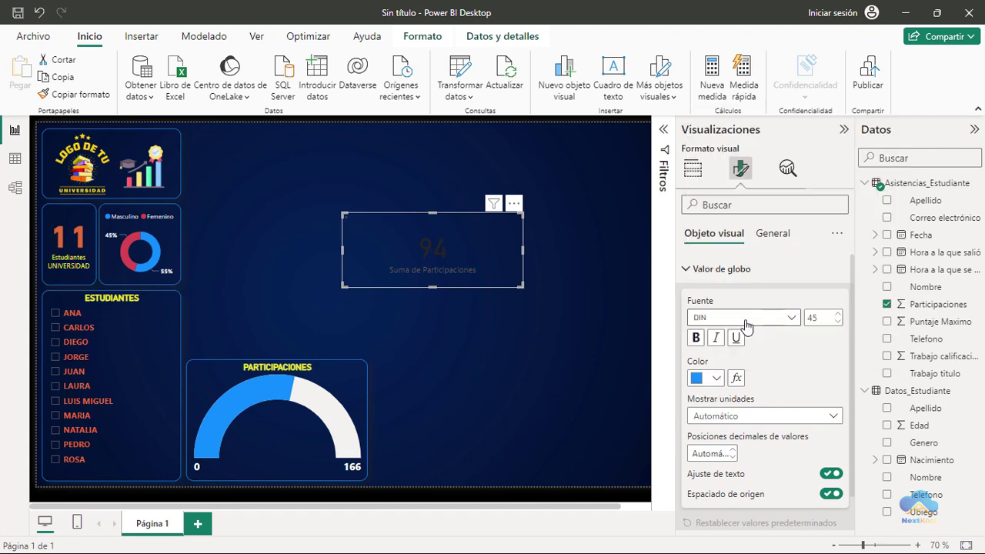
left_click(696, 337)
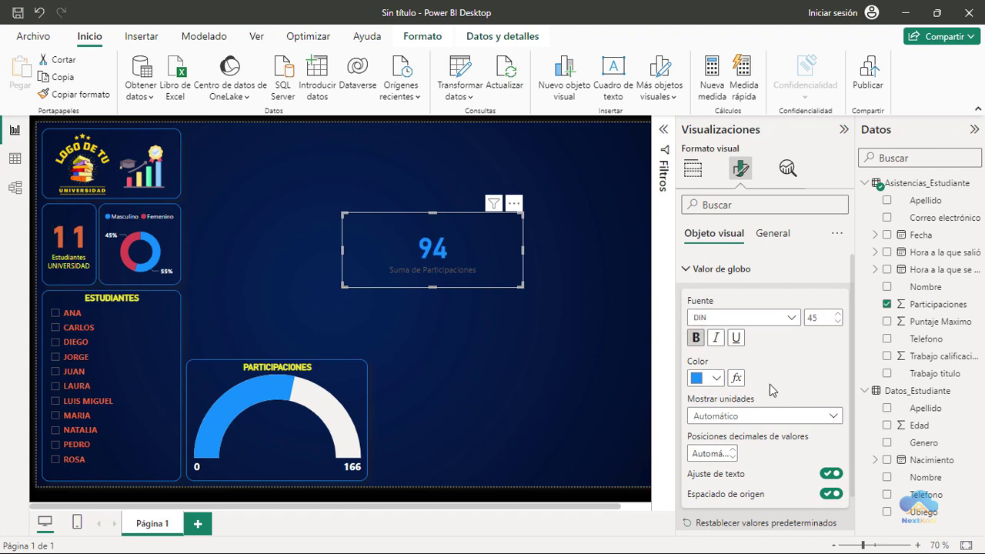
left_click(837, 313)
left_click(838, 313)
left_click(838, 316)
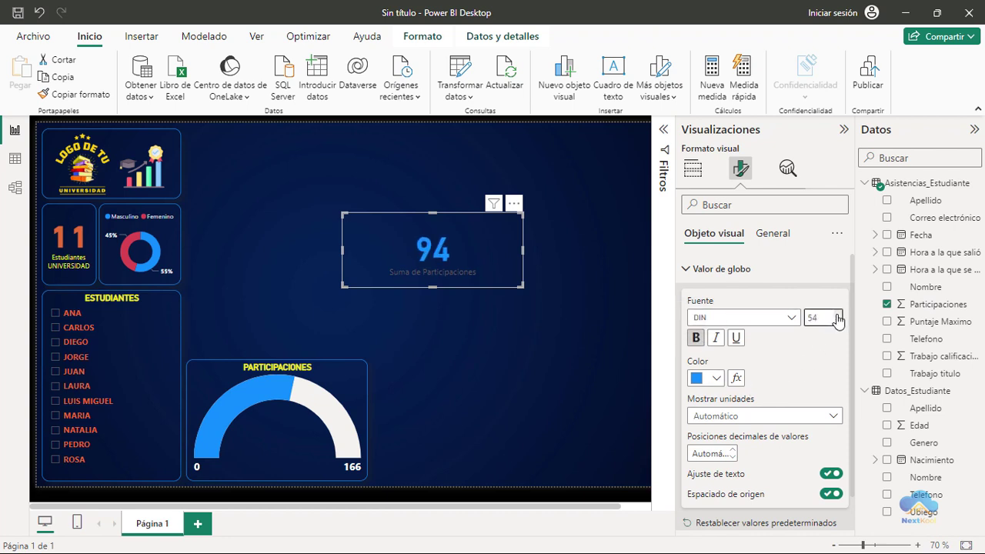
left_click(837, 315)
left_click(689, 273)
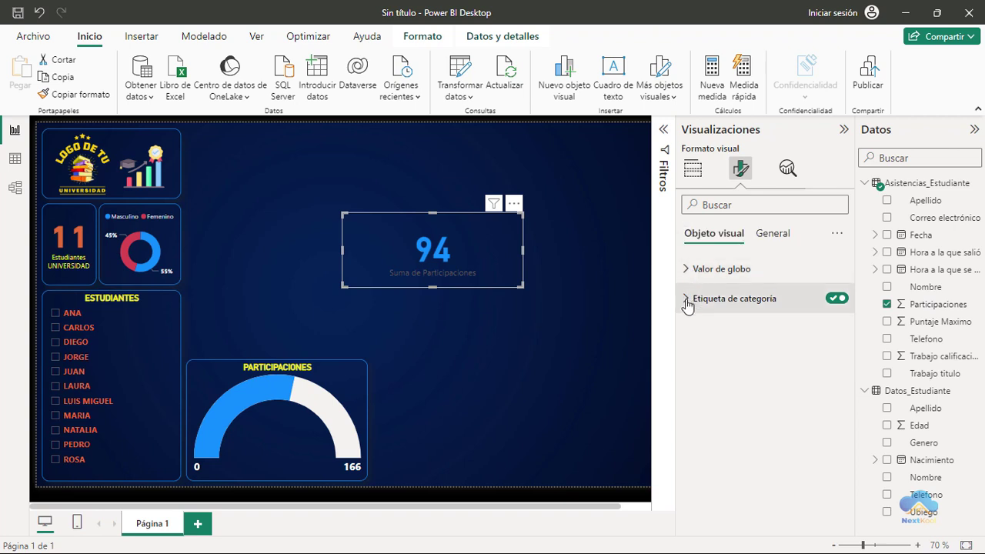
Step: Make the card's Suma de Participaciones category label white
left_click(687, 304)
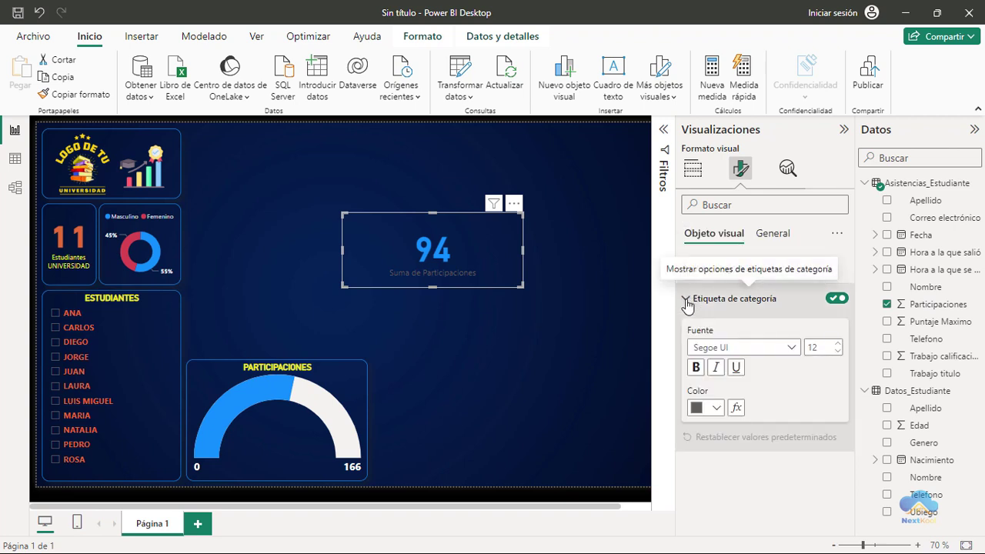
left_click(715, 408)
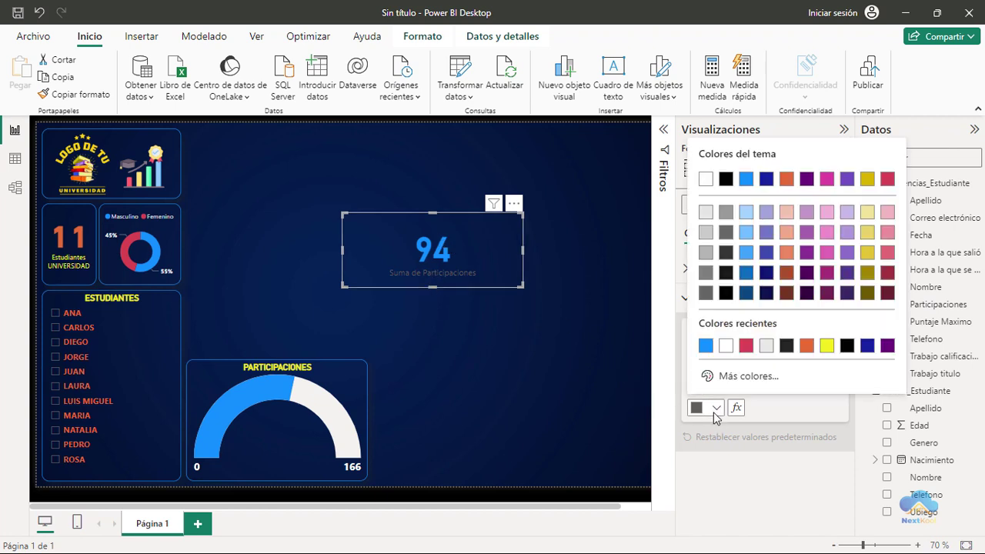
left_click(726, 346)
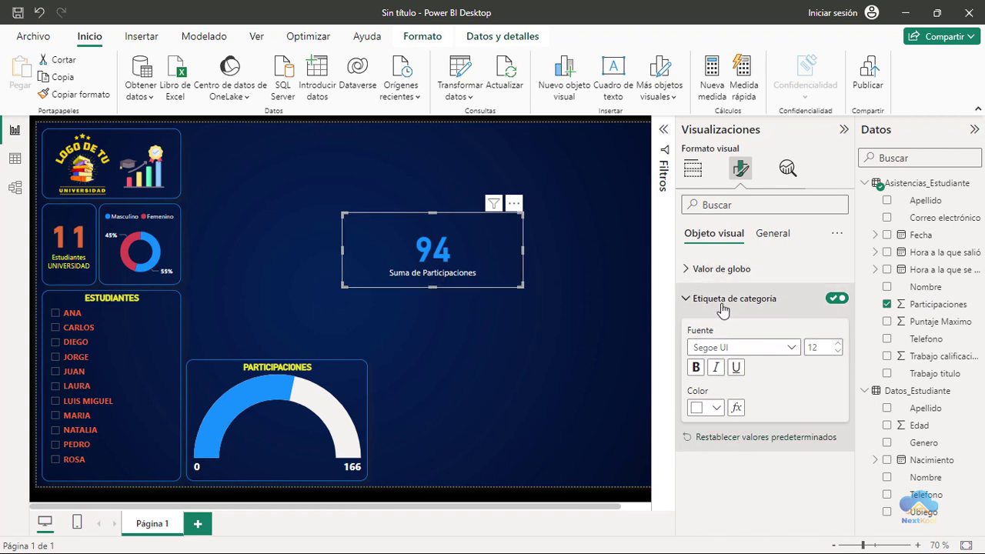
Step: Rename the card's Suma de Participaciones field to Puntos
left_click(691, 170)
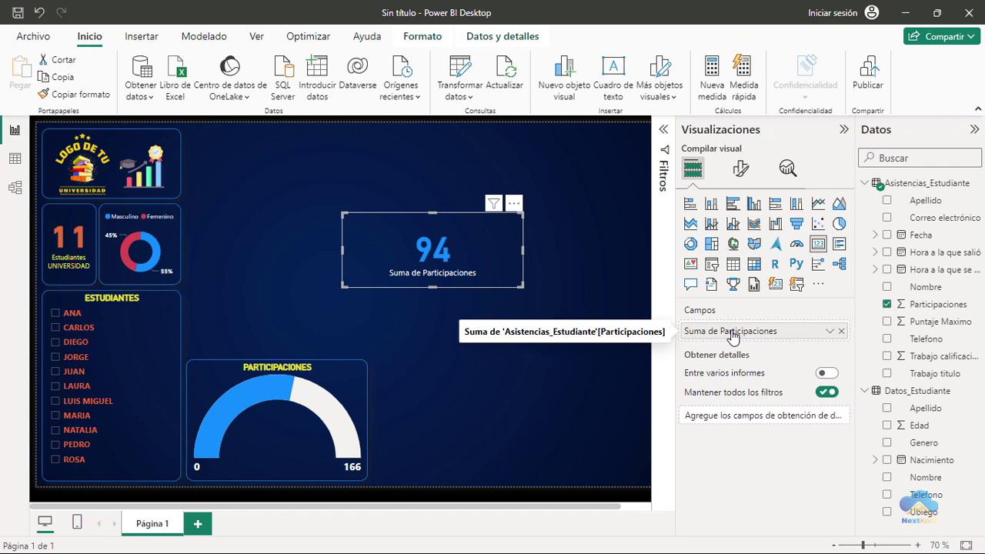
double_click(732, 333)
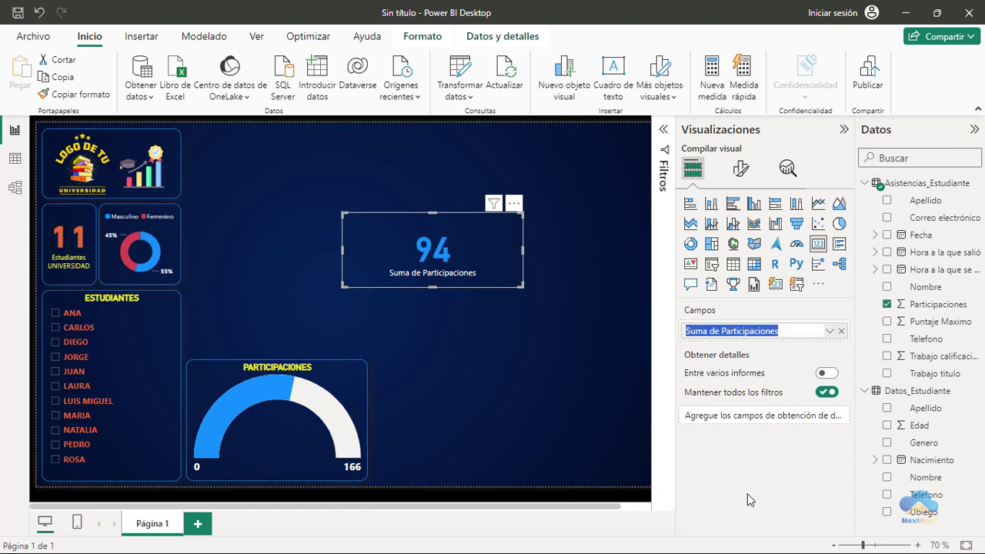
type("pU")
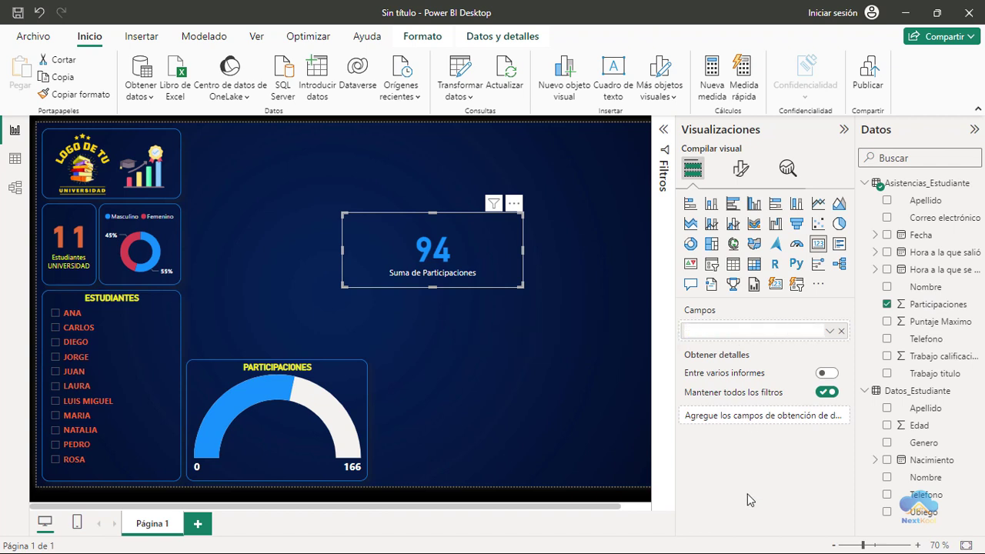
type("ntos")
key("Return")
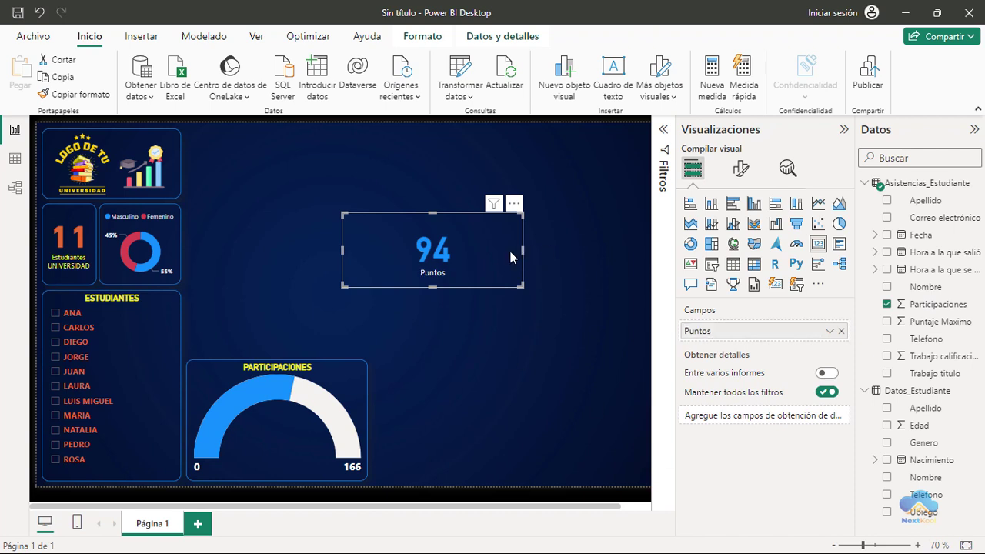
Step: Shrink the Puntos card and place it inside the gauge so 94 Puntos sits centred
left_click_drag(523, 250, 394, 247)
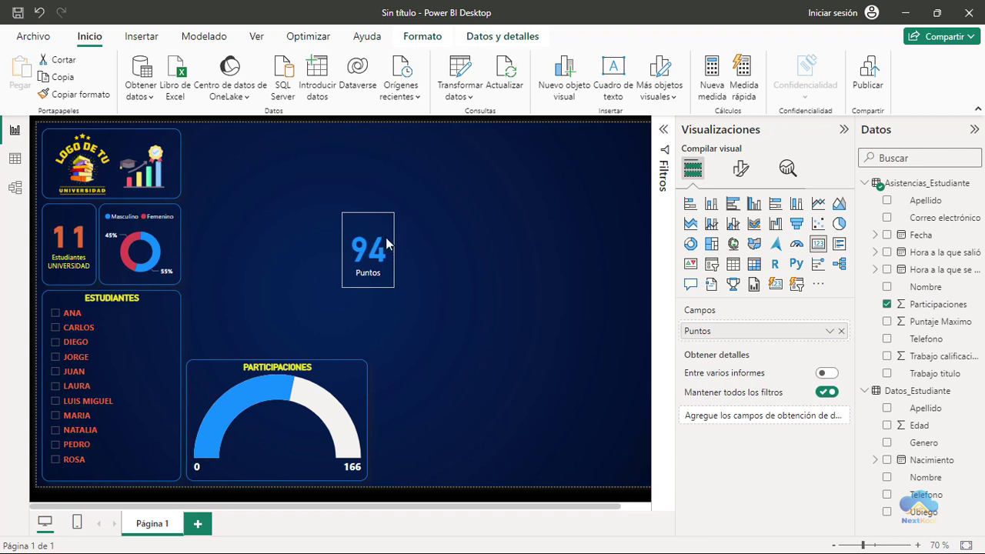
mouse_move(368, 212)
left_mouse_down()
mouse_move(281, 422)
mouse_move(290, 406)
left_mouse_up()
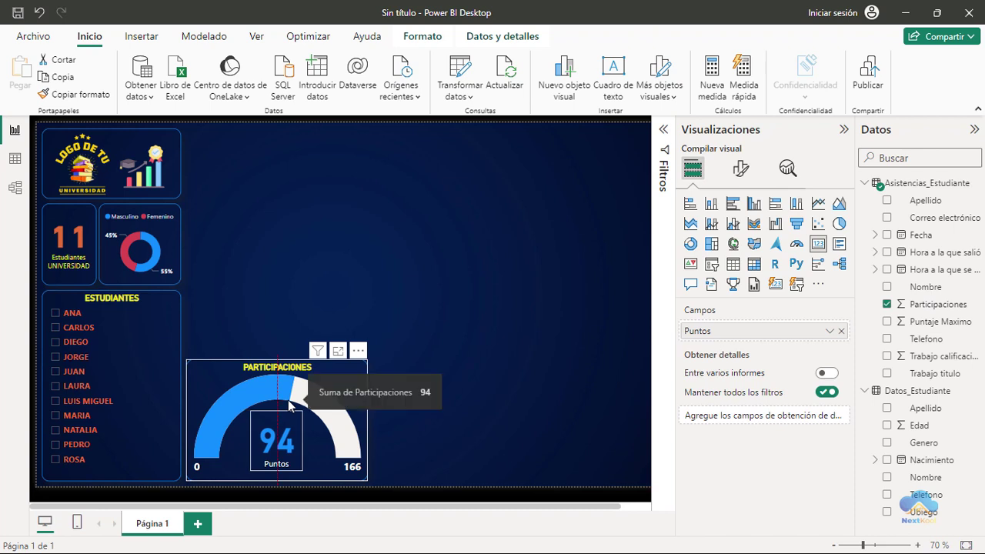
left_click(473, 400)
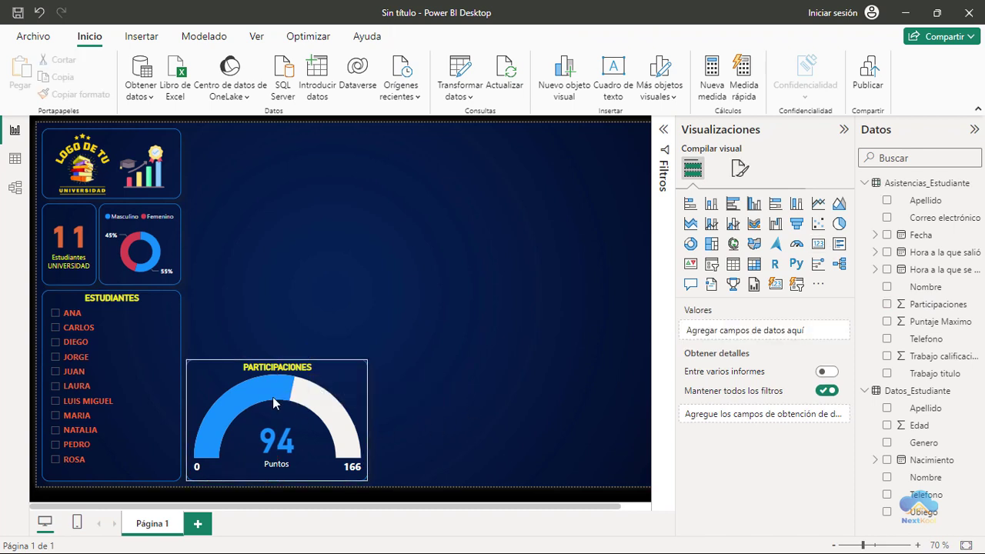
Step: Filter by five students in turn, ending at 2 Puntos of 8, then select gauge and card together
left_click(58, 381)
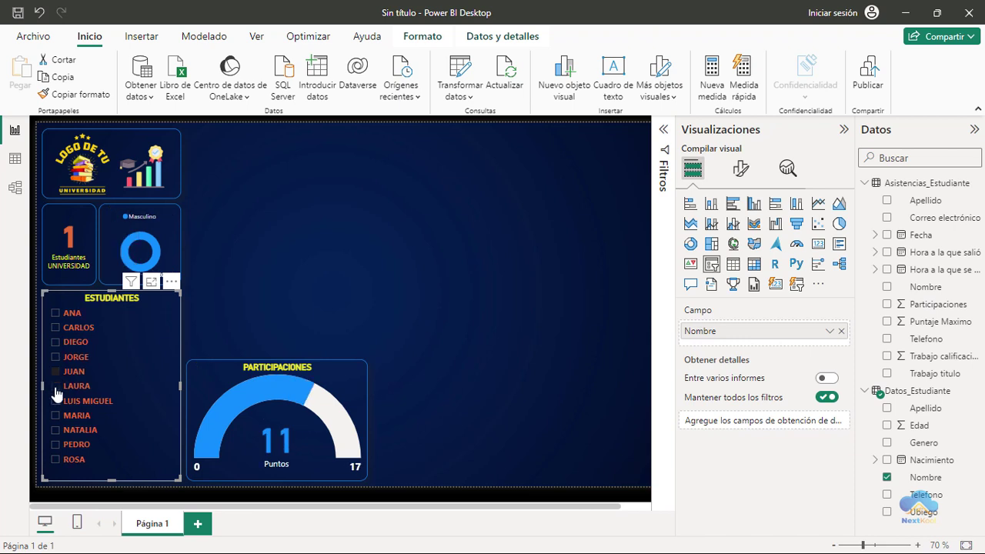
left_click(55, 387)
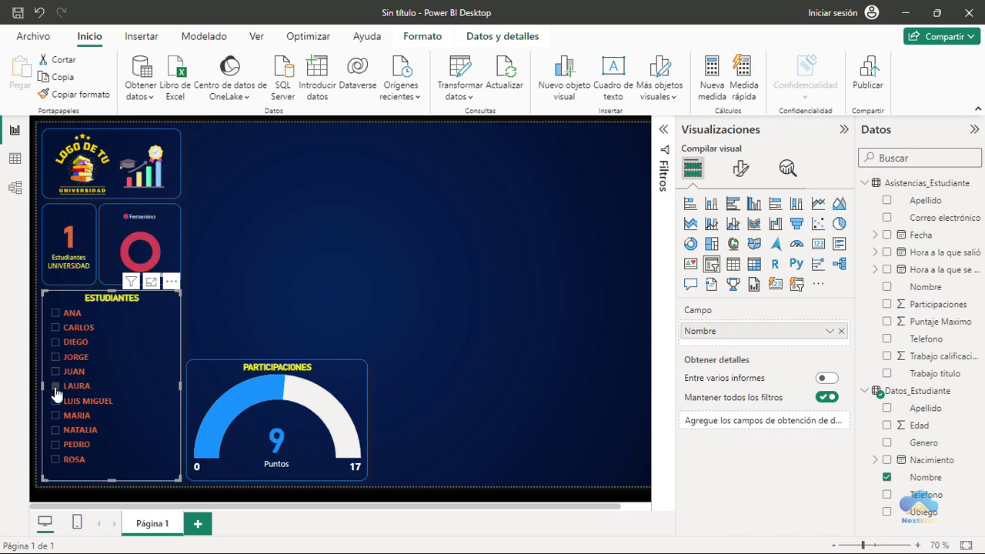
left_click(59, 402)
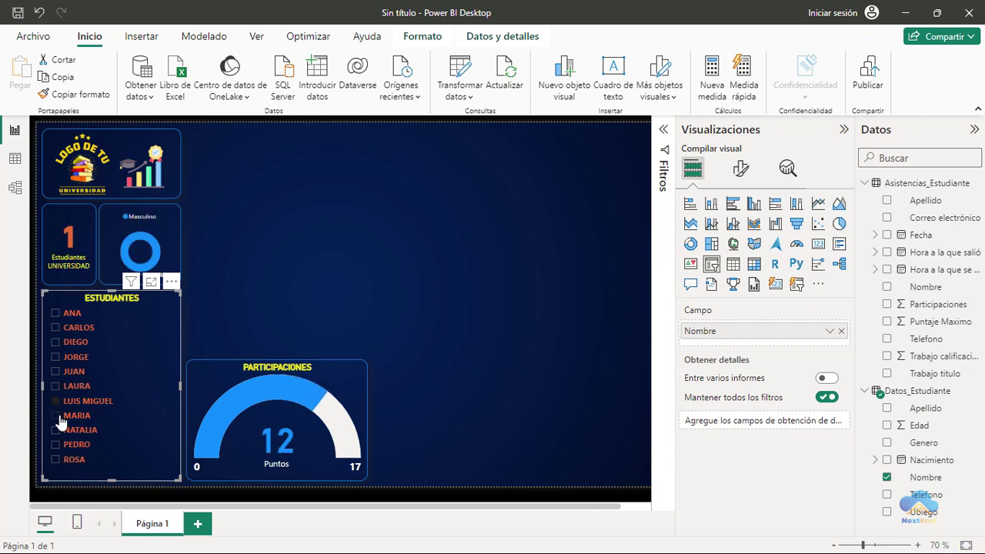
left_click(59, 417)
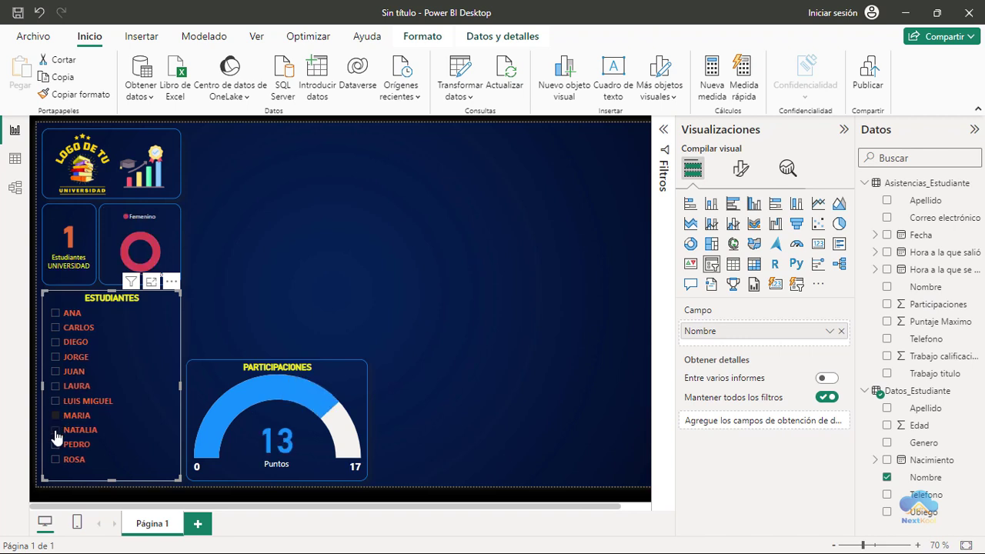
left_click(54, 431)
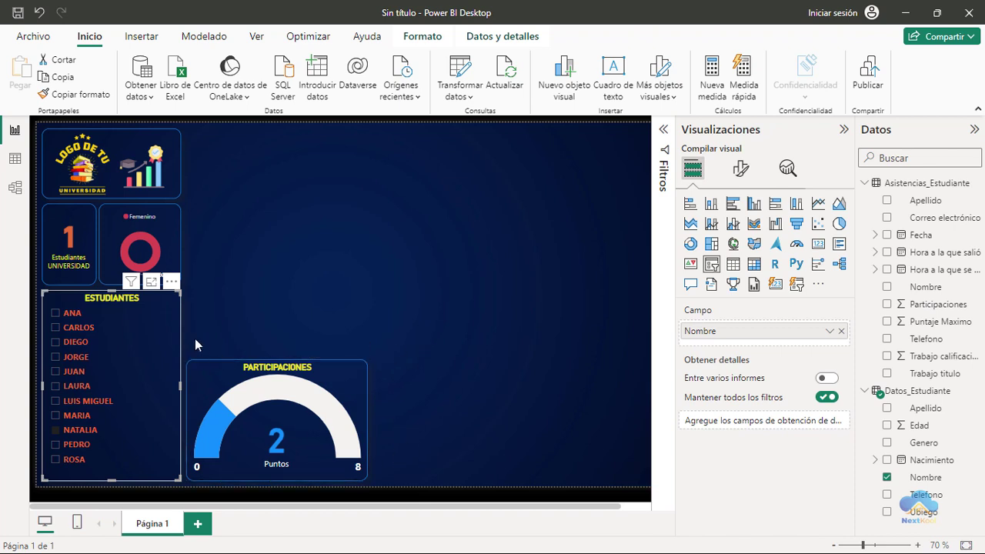
mouse_move(186, 341)
left_mouse_down()
mouse_move(368, 488)
mouse_move(378, 483)
left_mouse_up()
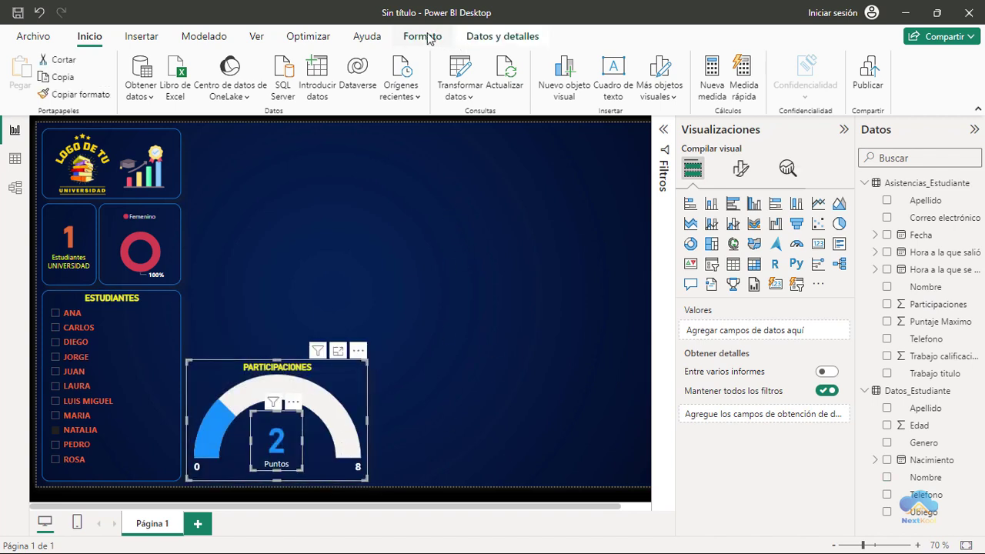
Step: Group the PARTICIPACIONES gauge and its Puntos card into a single object, then deselect it
left_click(424, 37)
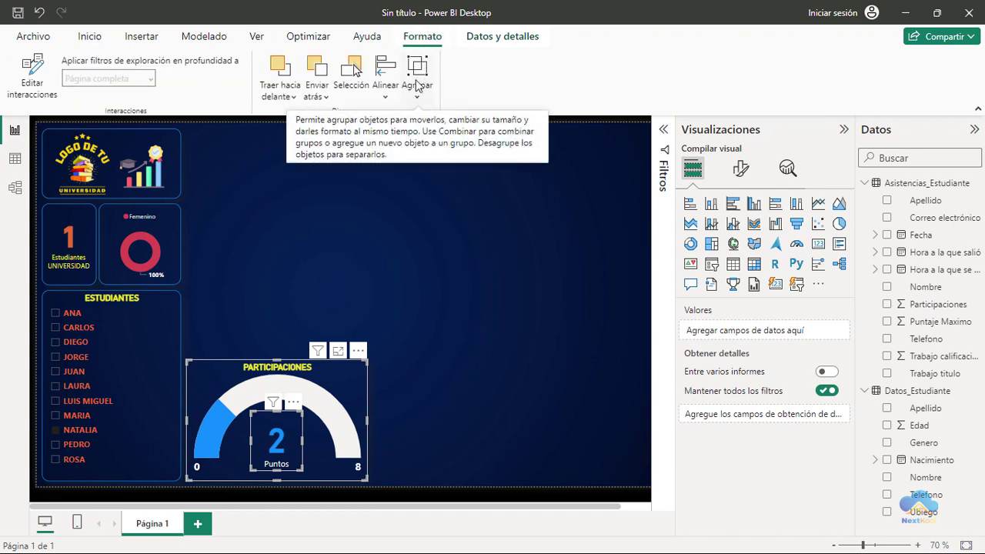
left_click(418, 75)
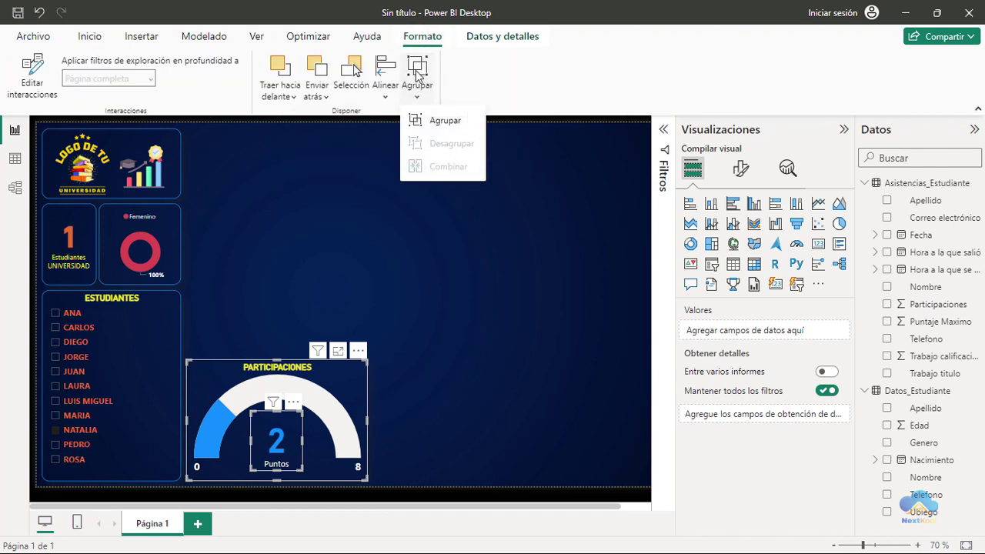
left_click(464, 122)
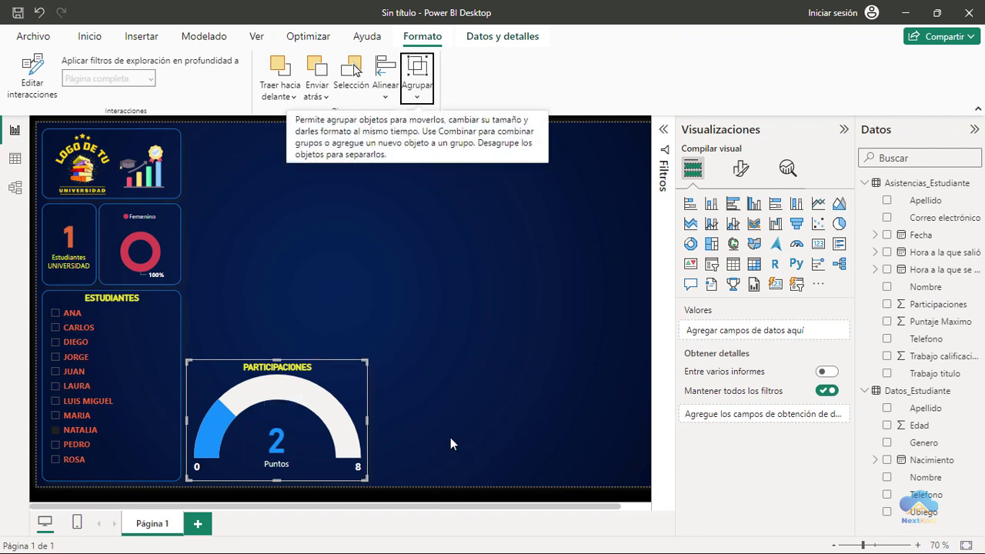
left_click(447, 408)
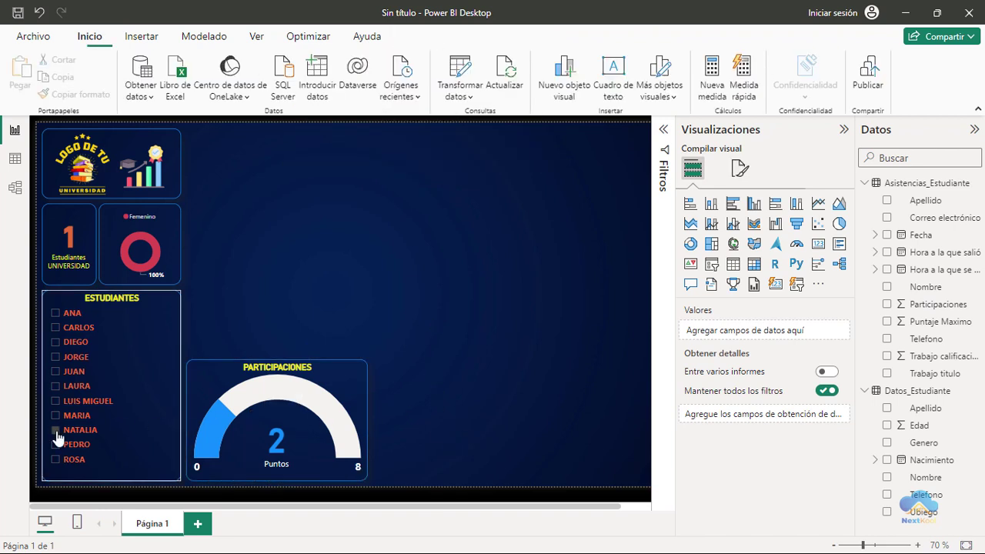